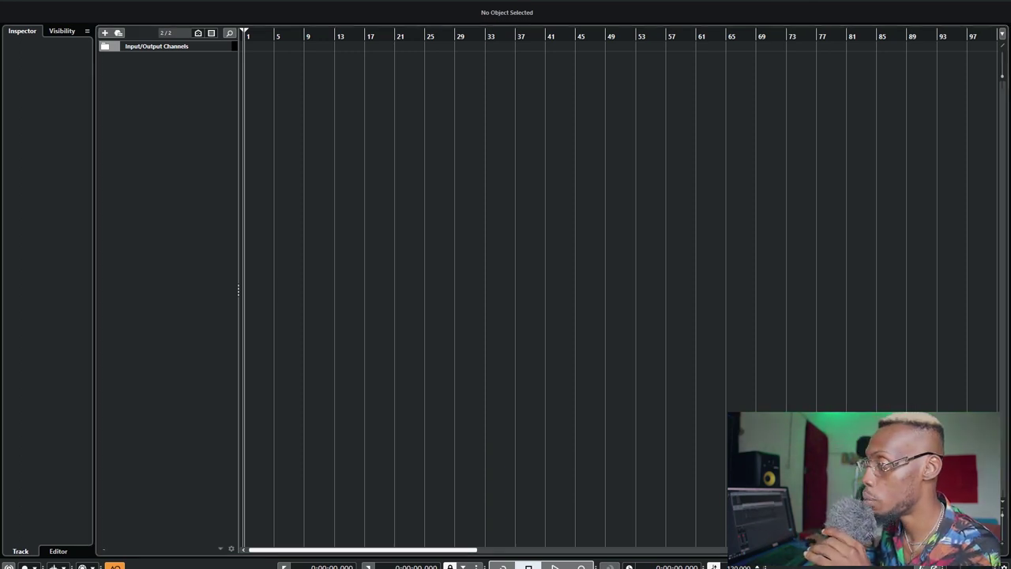
- Place the SuperVision level meter window of the Stereo In channel in the upper middle of the empty project area
left_click_drag(795, 116, 514, 196)
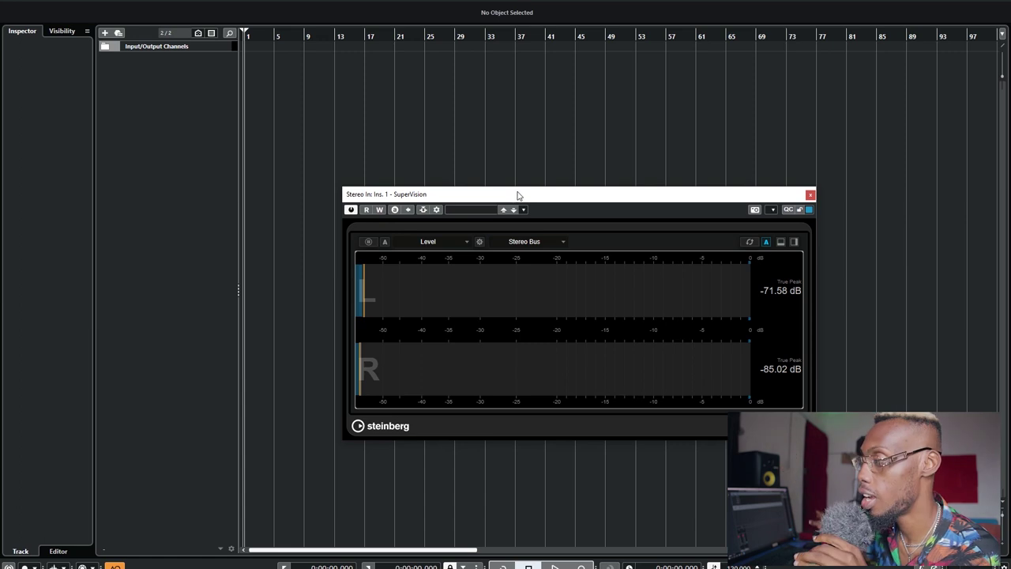
left_click_drag(513, 196, 514, 149)
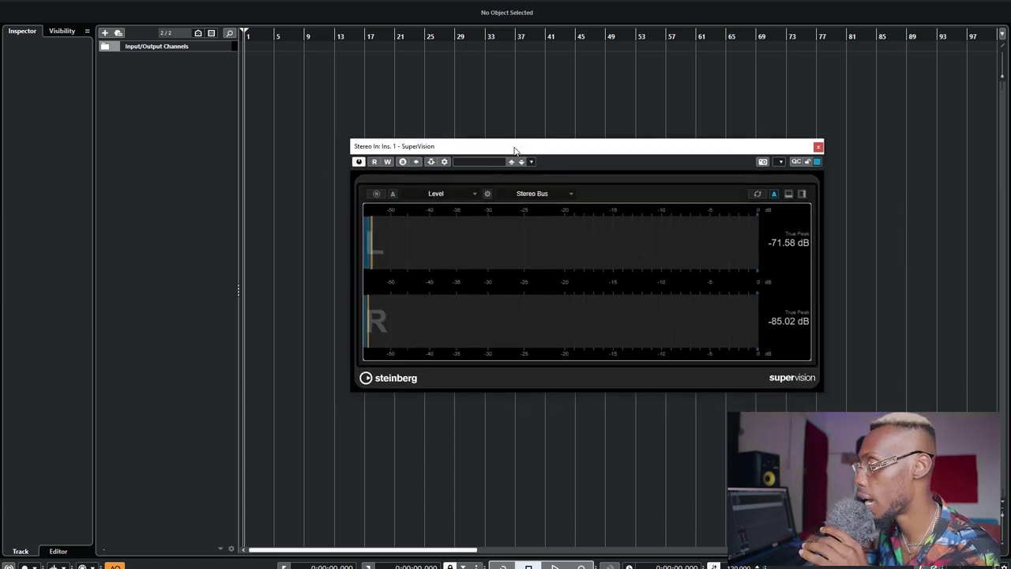
left_click_drag(514, 149, 502, 154)
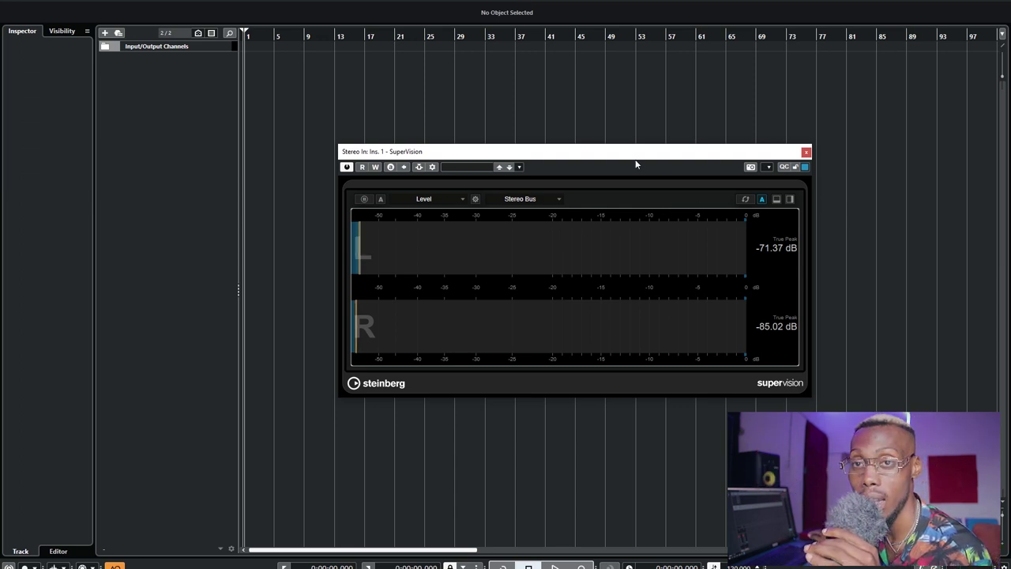
left_click_drag(547, 157, 514, 136)
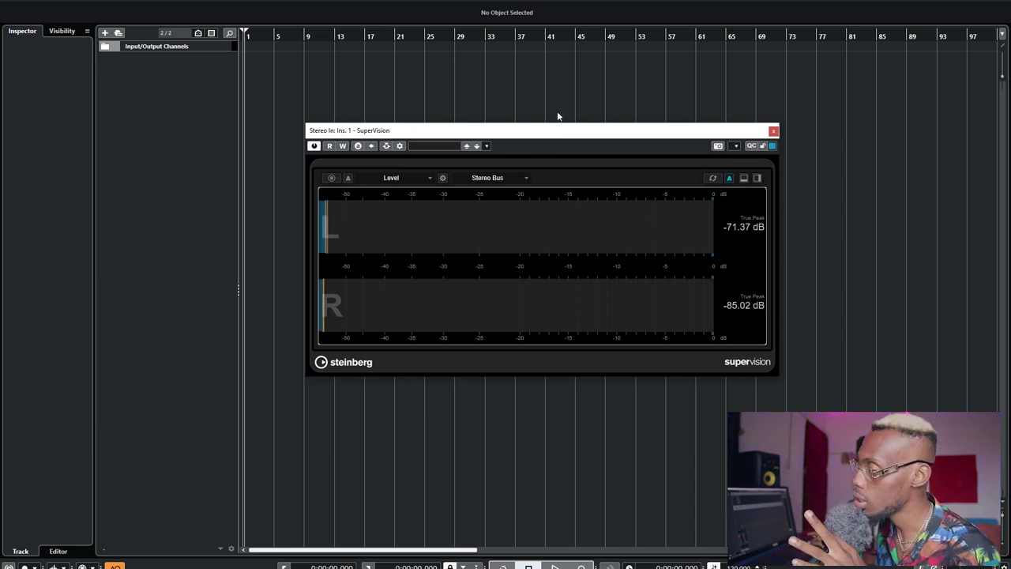
left_click_drag(521, 134, 519, 129)
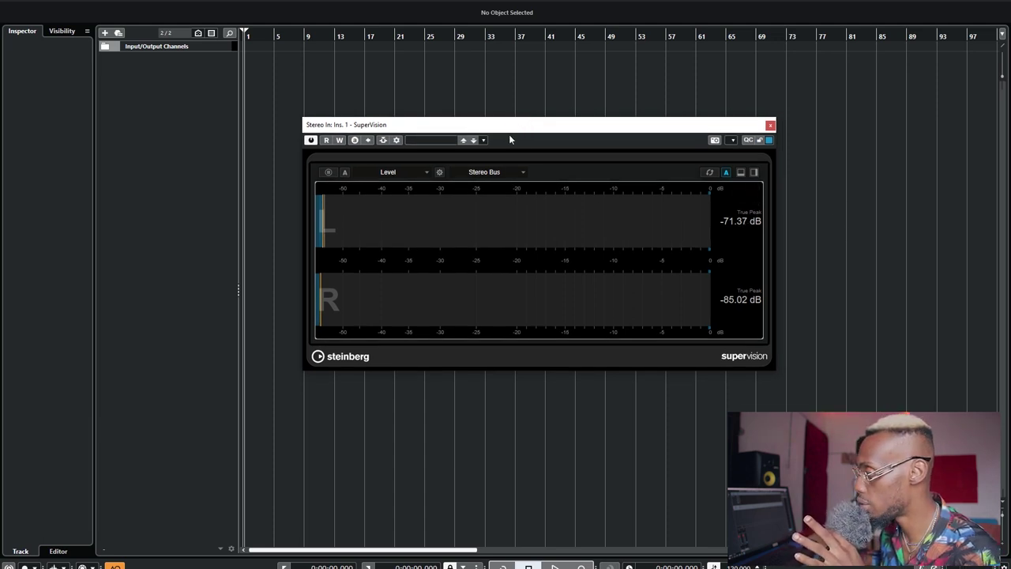
left_click_drag(514, 127, 522, 121)
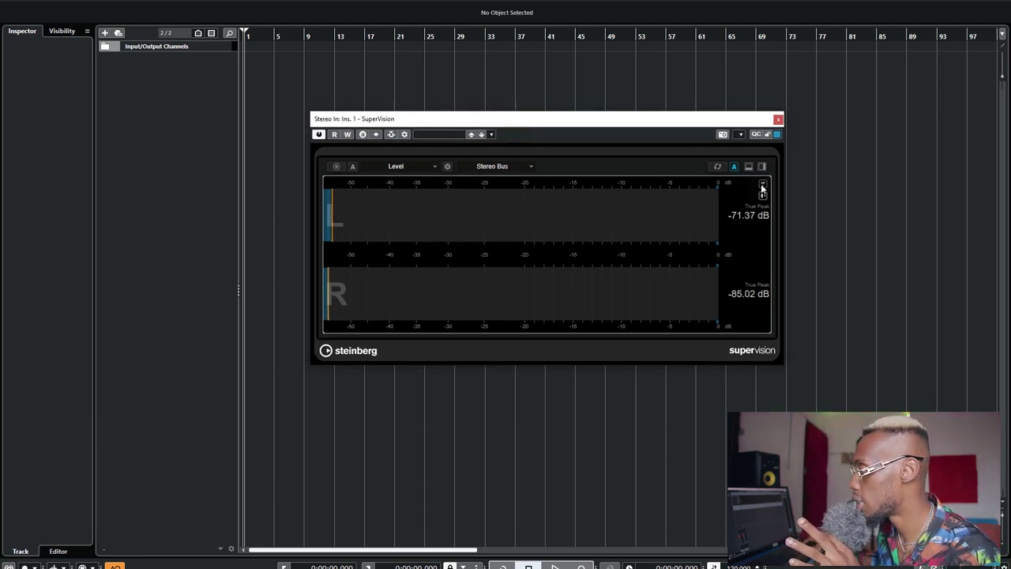
- Try splitting the SuperVision level meter side by side and into stacked modules, and remove the added modules
left_click(763, 196)
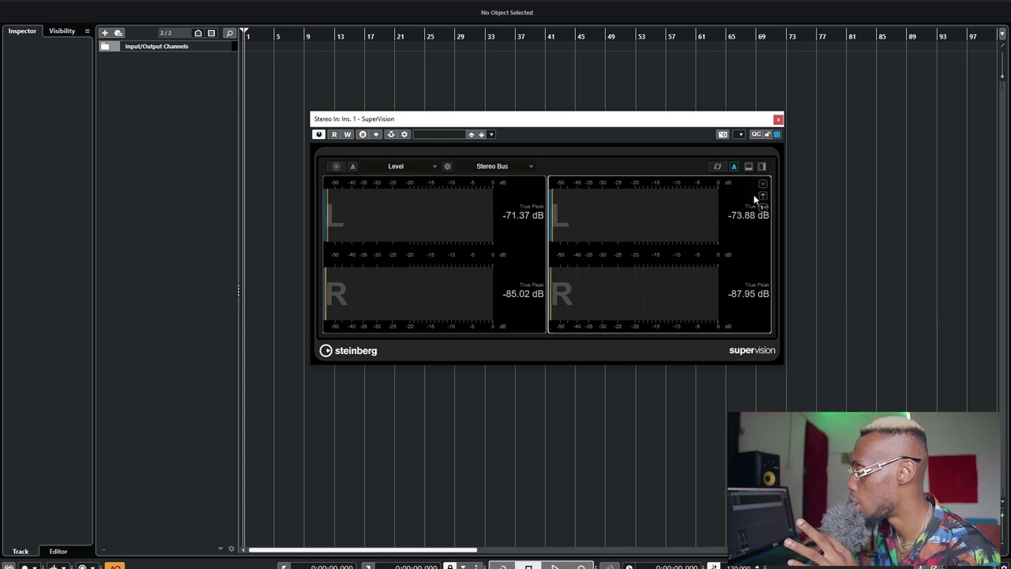
left_click(764, 198)
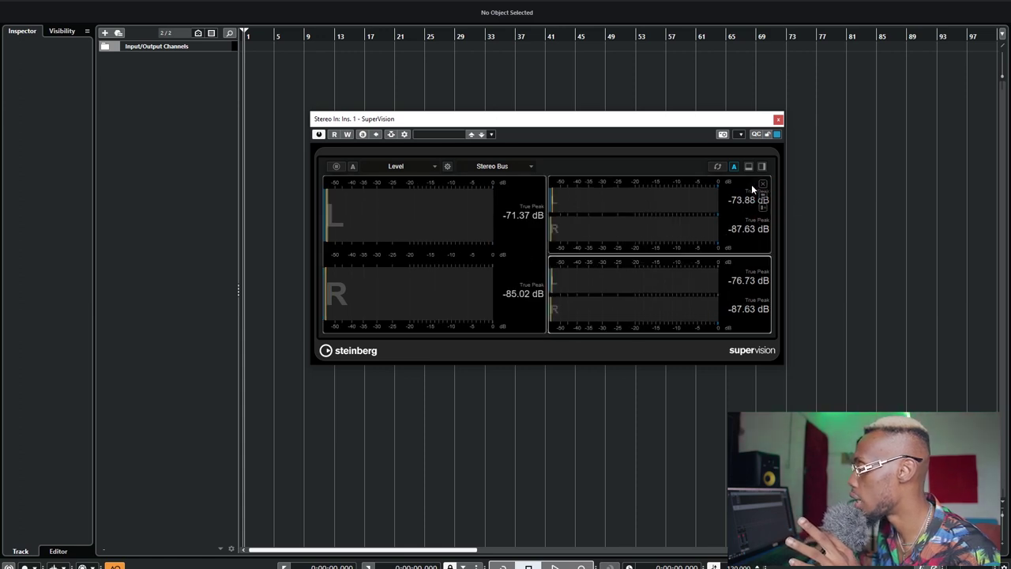
left_click(763, 183)
left_click(764, 183)
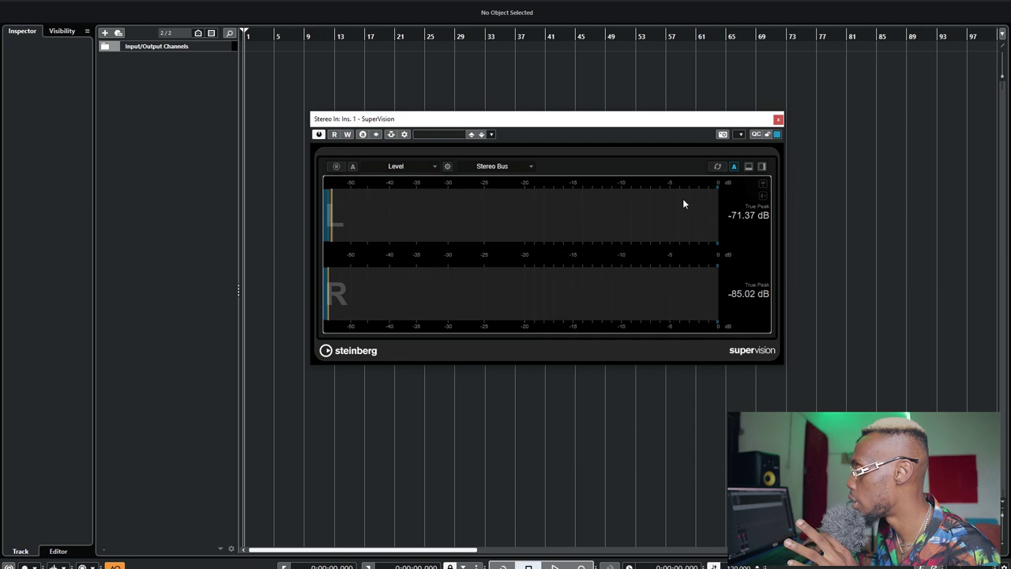
- Review the input level meter in the SuperVision window, shifting it slightly, and close the plug-in
left_click_drag(535, 116, 517, 117)
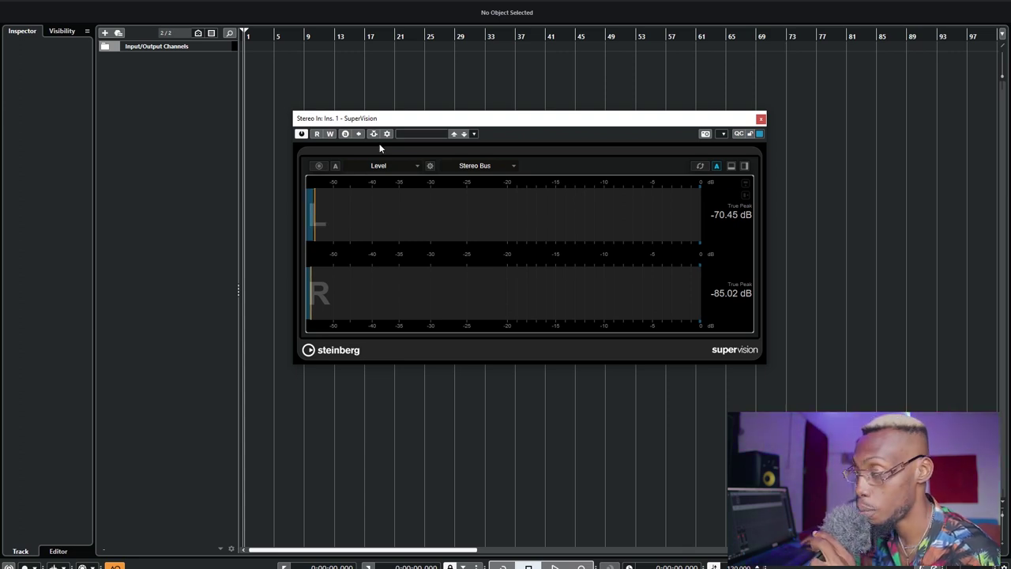
left_click_drag(402, 114, 407, 114)
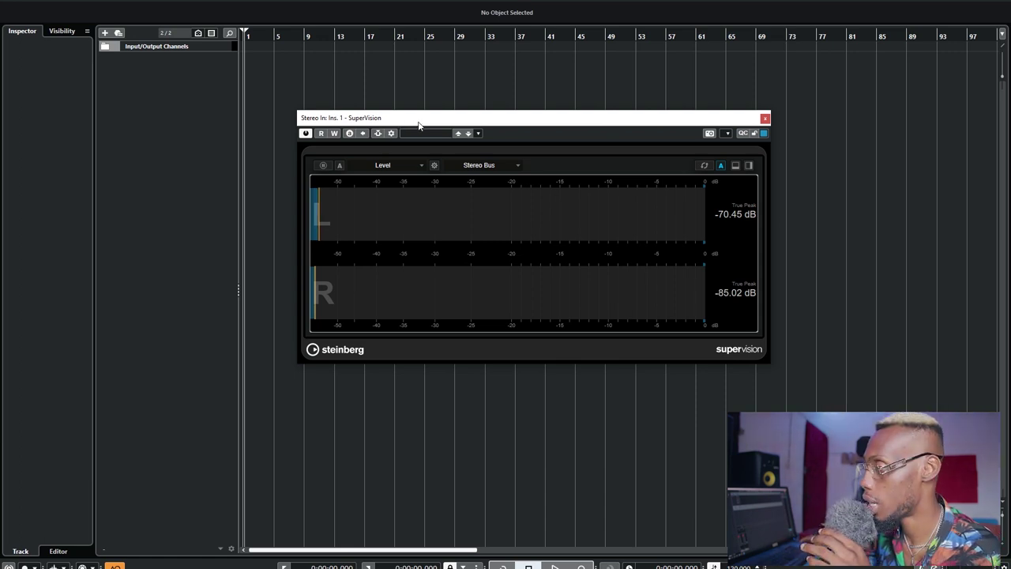
left_click_drag(417, 125, 425, 123)
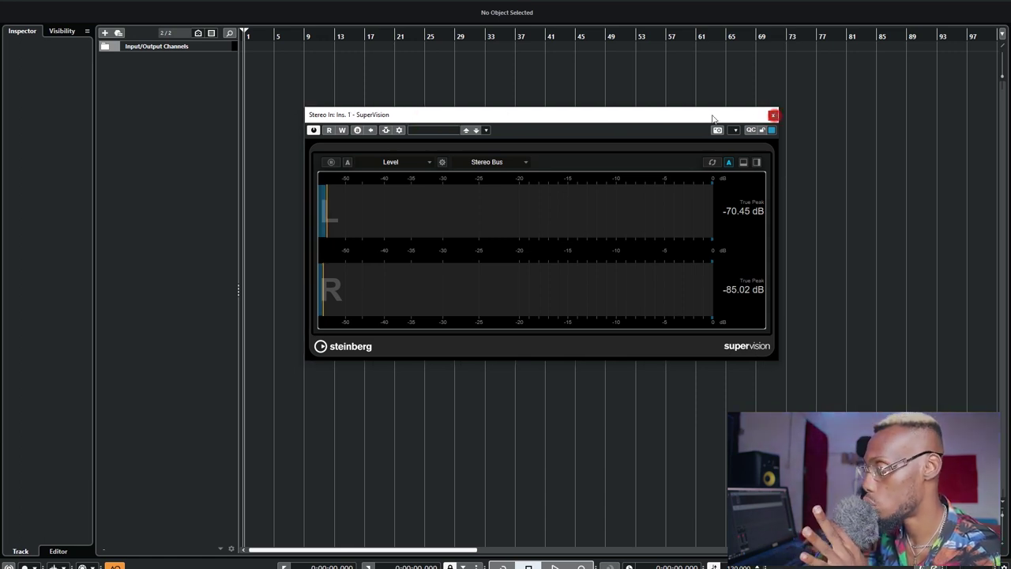
left_click(773, 116)
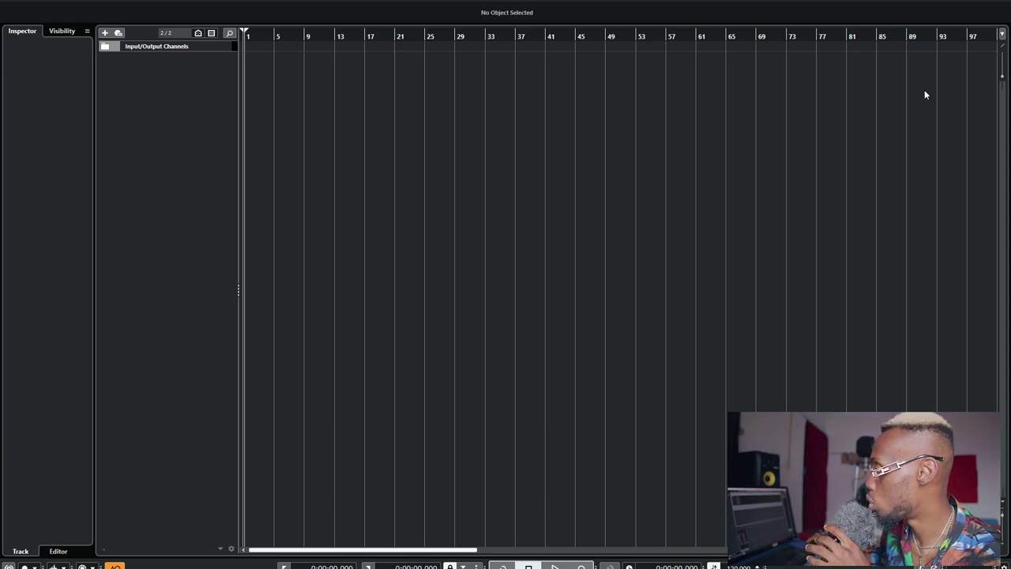
- In FabFilter Pro-Q 3 on Stereo Out, add a bell cut of about -3.93 dB with Q 3.489 just above the low cut
left_click_drag(429, 149, 453, 132)
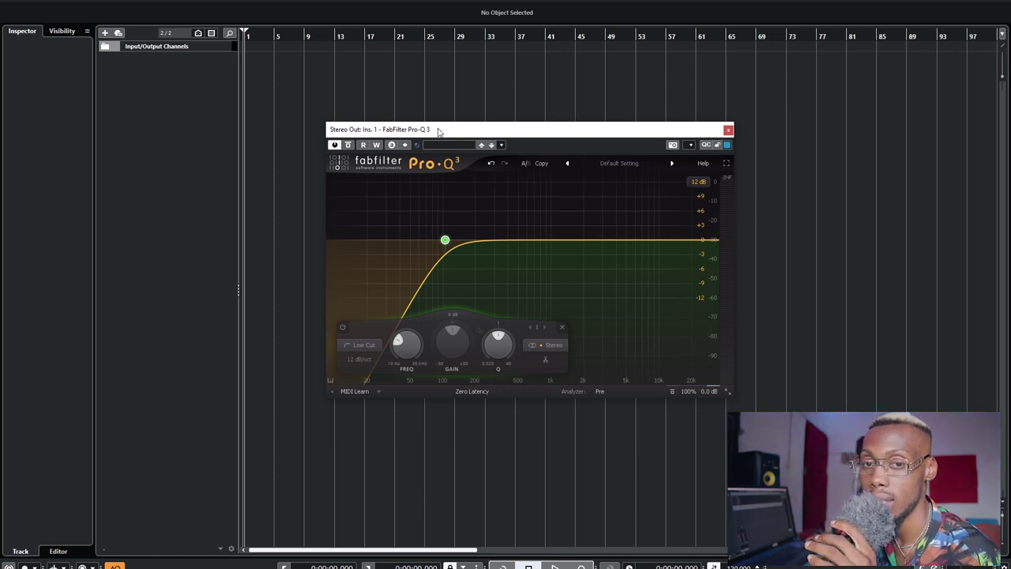
left_click_drag(448, 133, 455, 124)
mouse_move(451, 230)
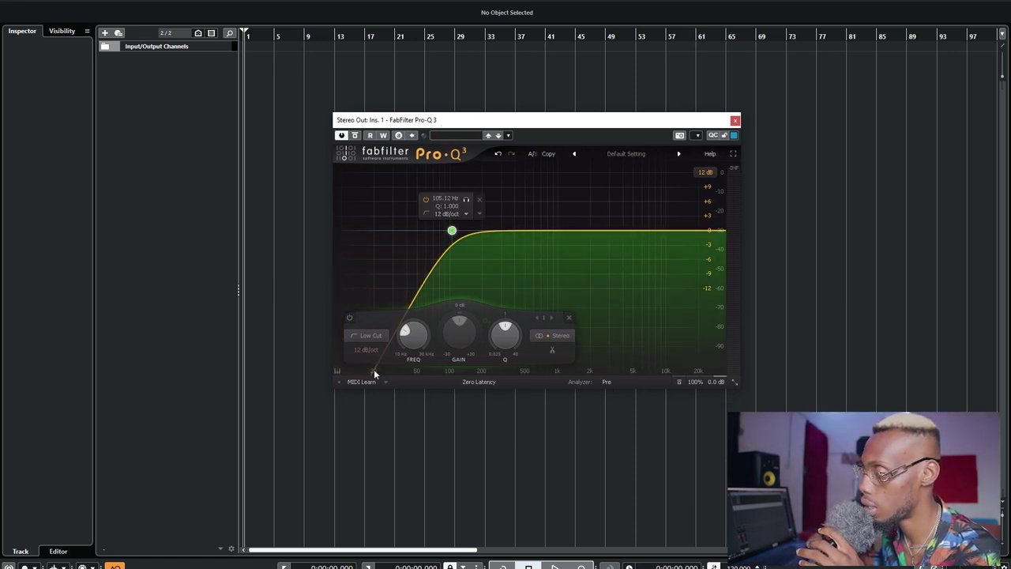
mouse_move(490, 232)
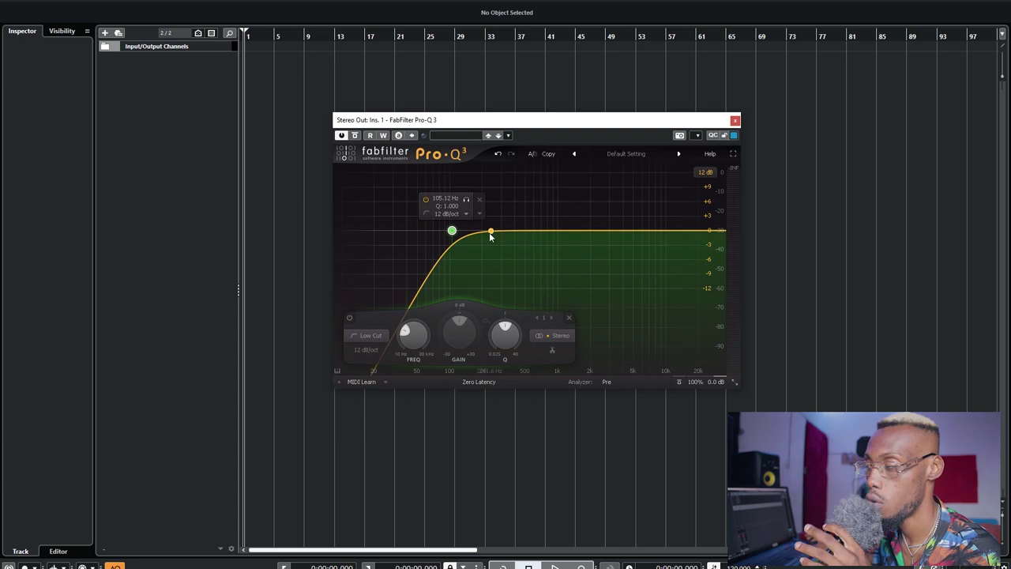
left_click_drag(490, 233, 474, 250)
scroll(472, 218, "up", 3)
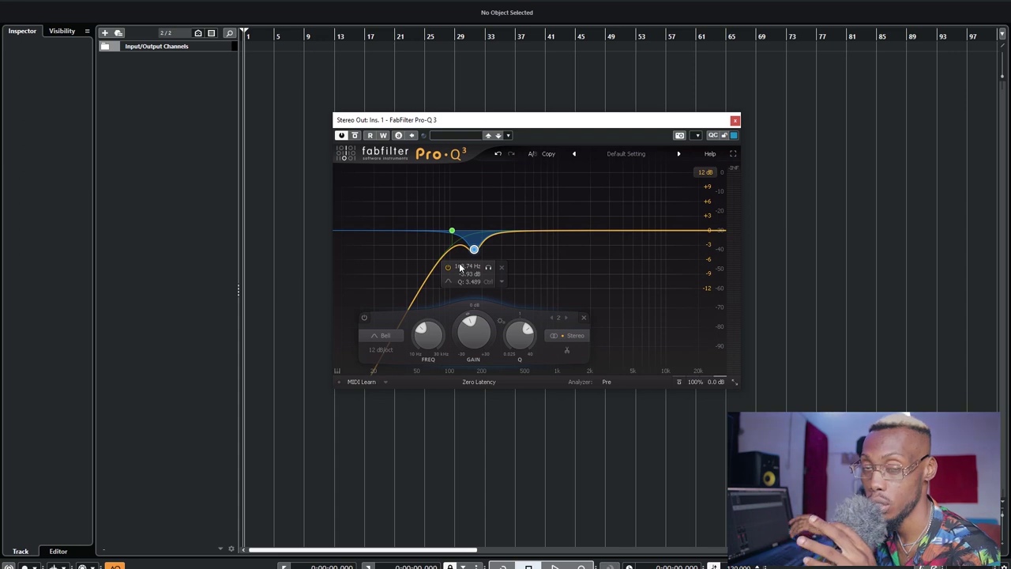
mouse_move(484, 199)
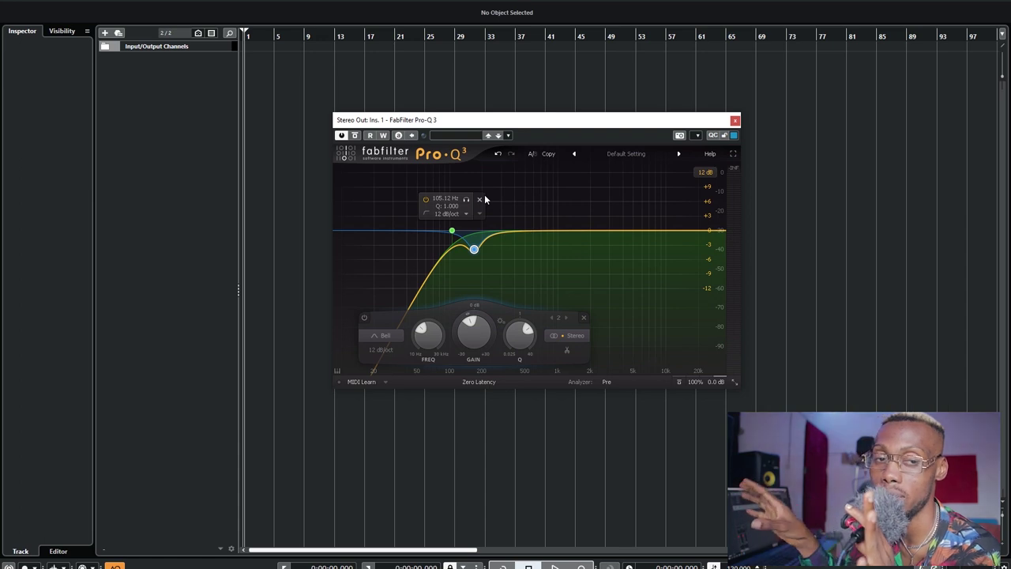
- Move the Pro-Q 3 window aside and add a third band with a slight cut in the low mids
left_click_drag(506, 121, 540, 108)
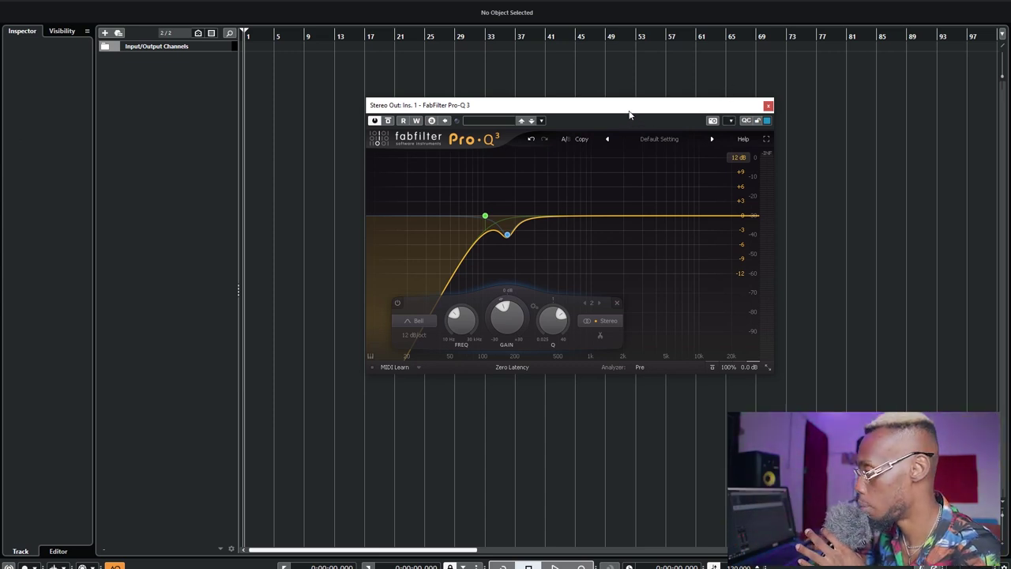
left_click(560, 215)
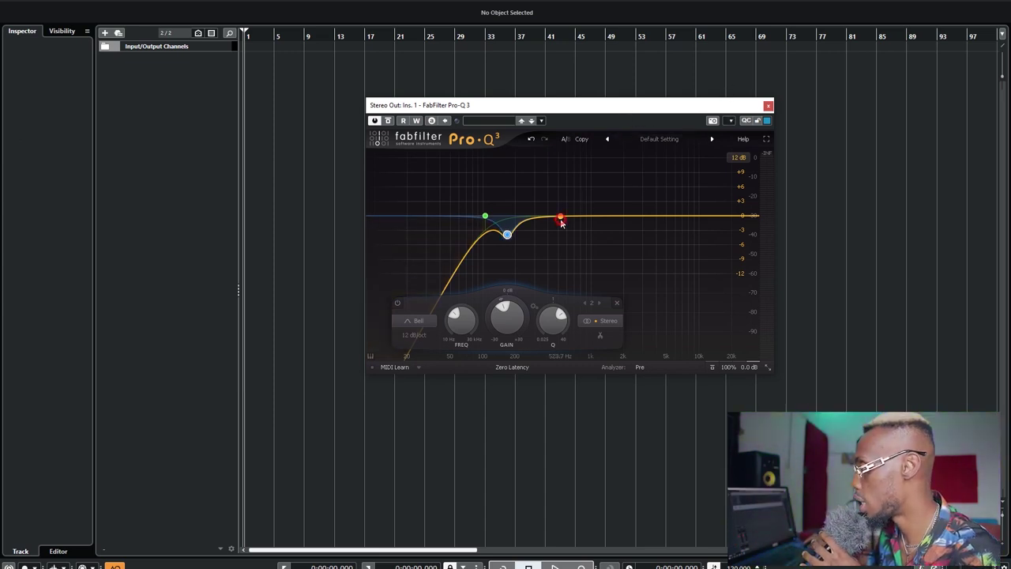
mouse_move(562, 221)
left_mouse_down()
mouse_move(545, 167)
mouse_move(548, 230)
left_mouse_up()
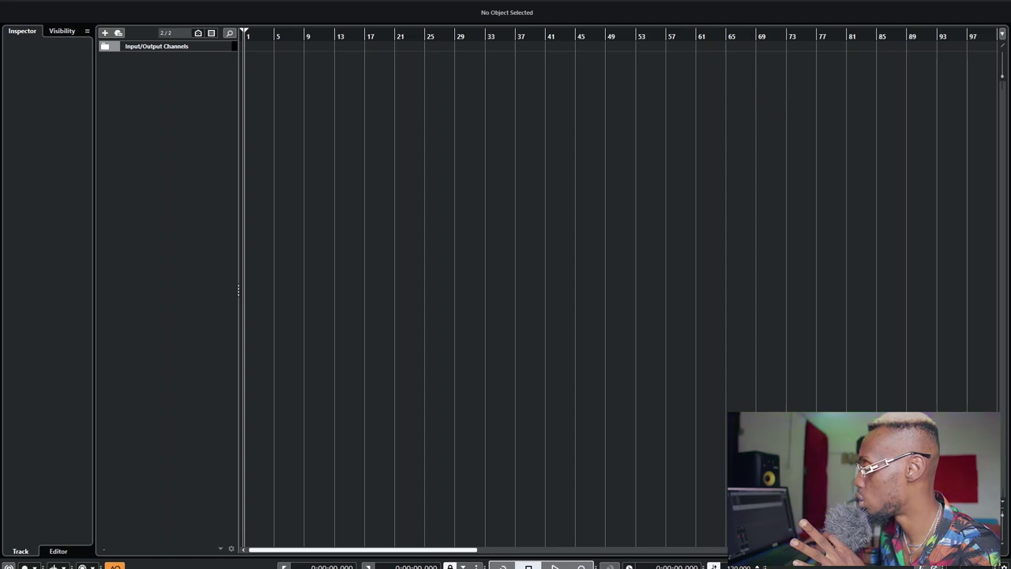
- Bring the CLA-76 Stereo compressor window into view, review its controls and close it
left_click_drag(663, 49, 440, 128)
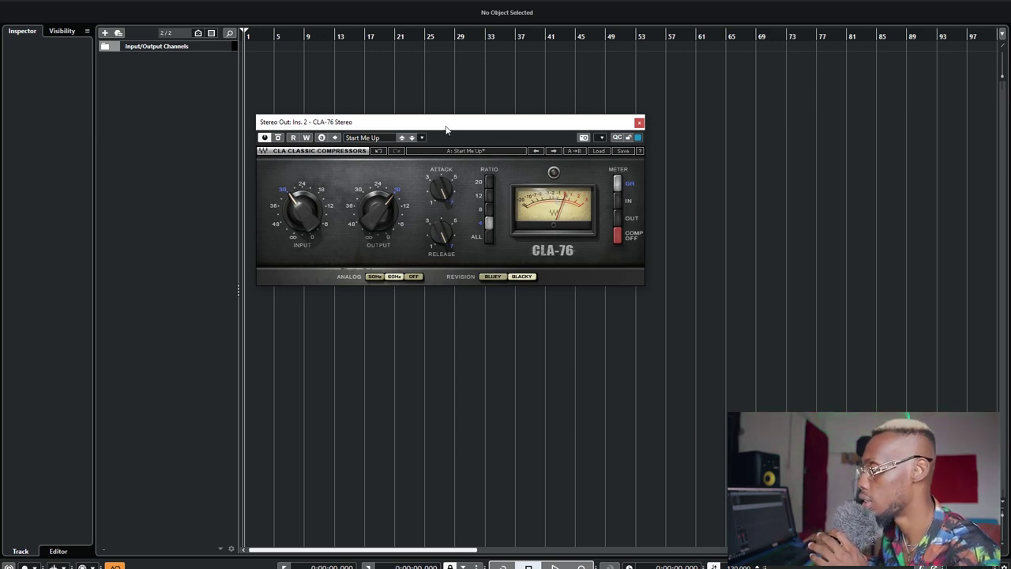
left_click_drag(446, 125, 444, 147)
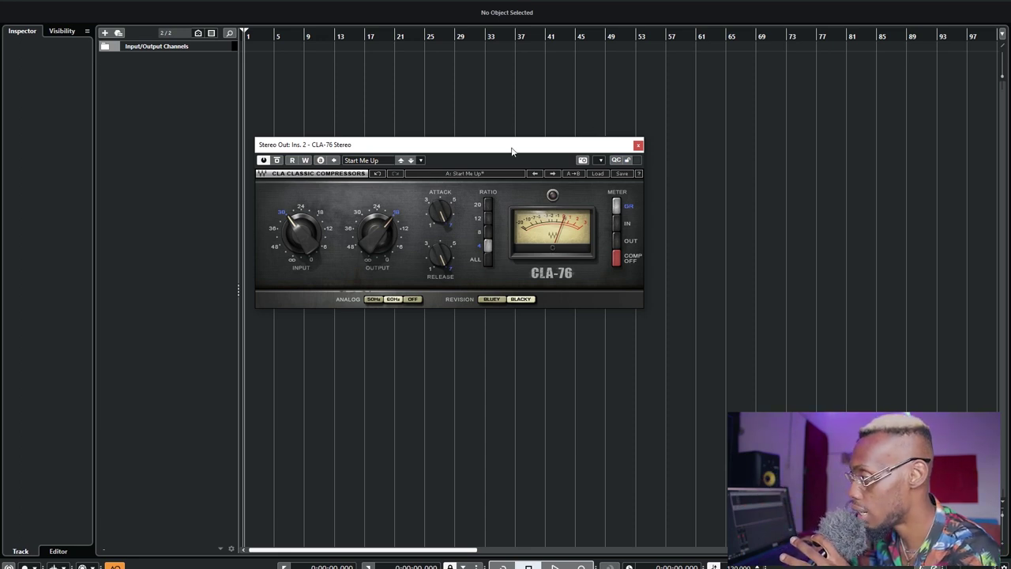
left_click(639, 145)
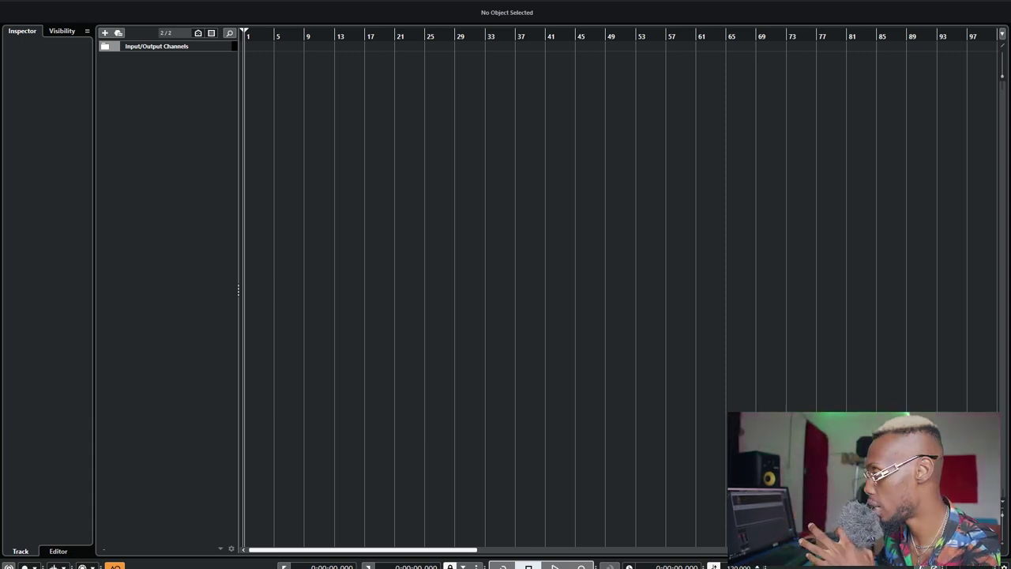
- Bring the CLA-2A Stereo compressor window into view, review its gain and peak reduction controls, and close it
left_click_drag(701, 66, 477, 129)
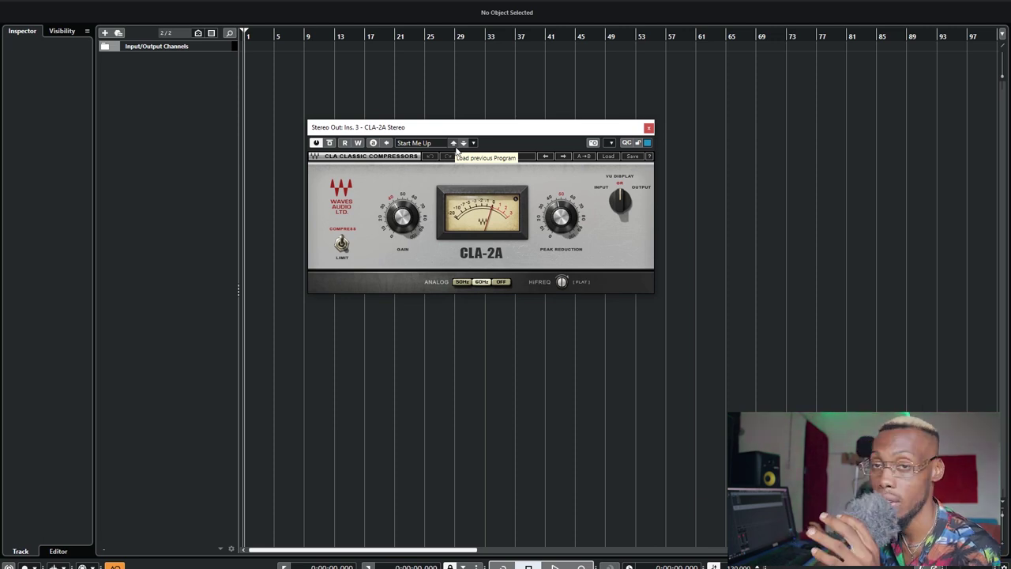
left_click_drag(463, 130, 466, 132)
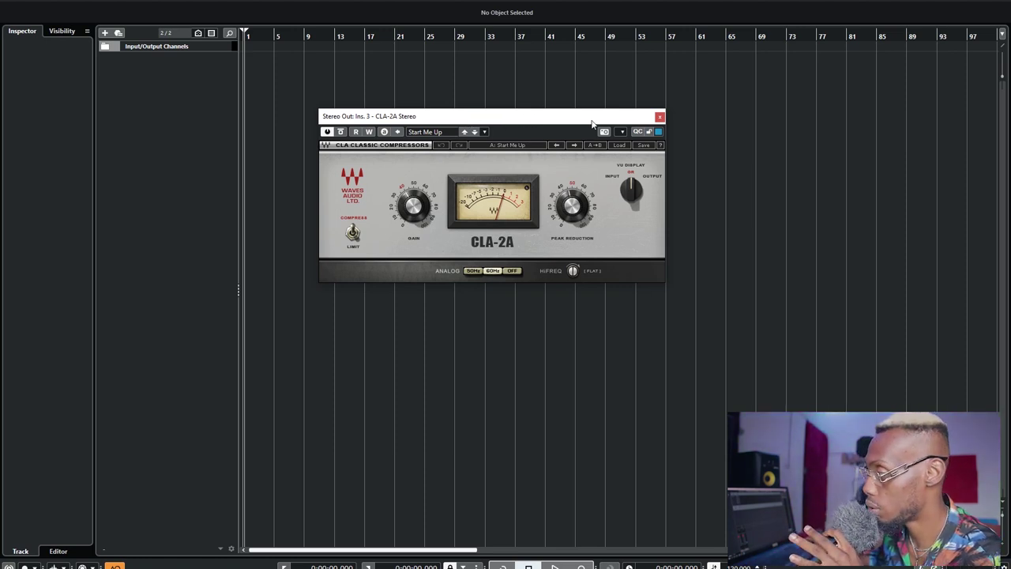
left_click_drag(510, 127, 524, 122)
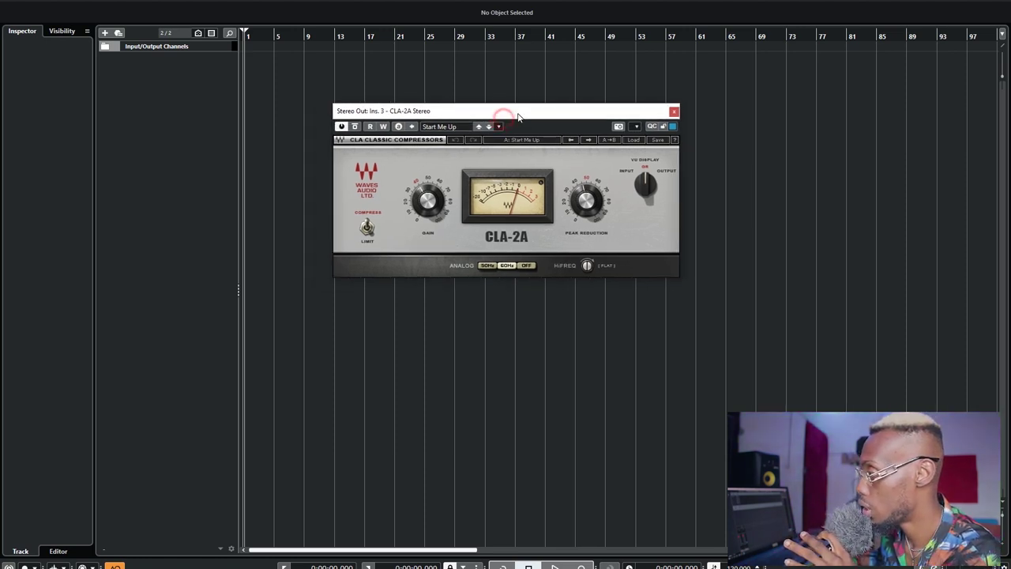
left_click(672, 115)
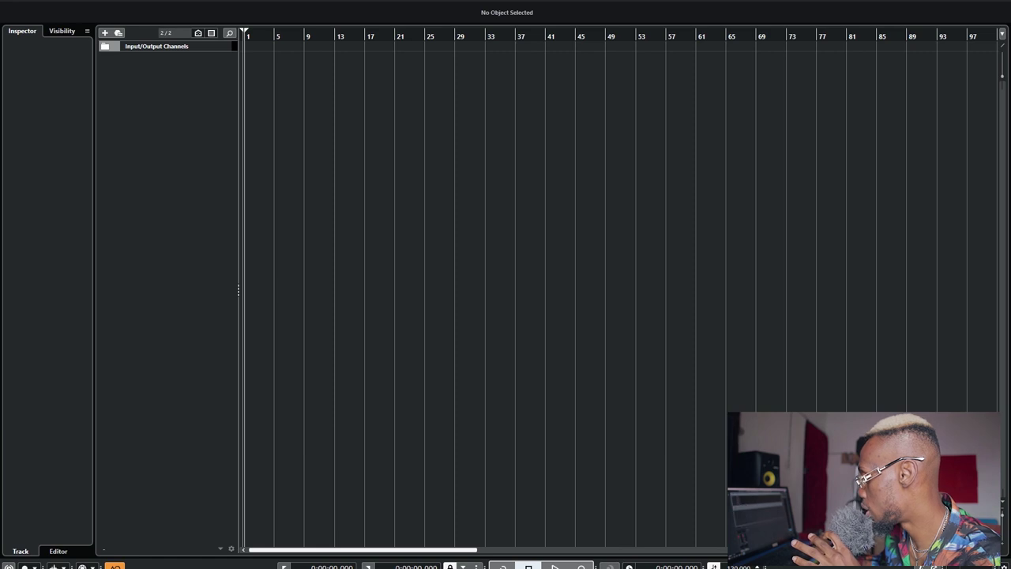
- Examine the compression styles available in FabFilter Pro-C 2 and close the plug-in
left_click_drag(639, 252, 293, 135)
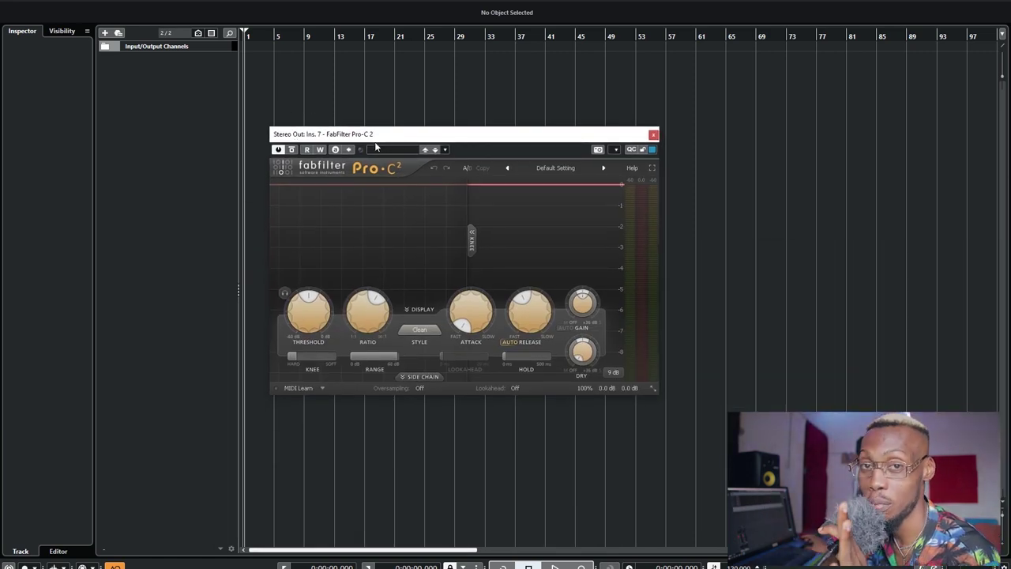
left_click_drag(403, 133, 428, 107)
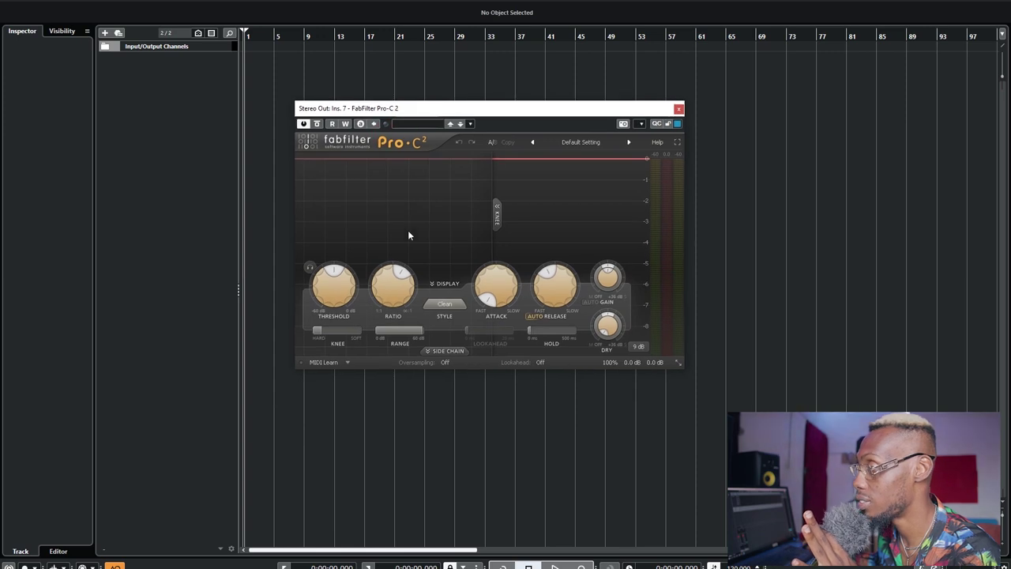
left_click(446, 306)
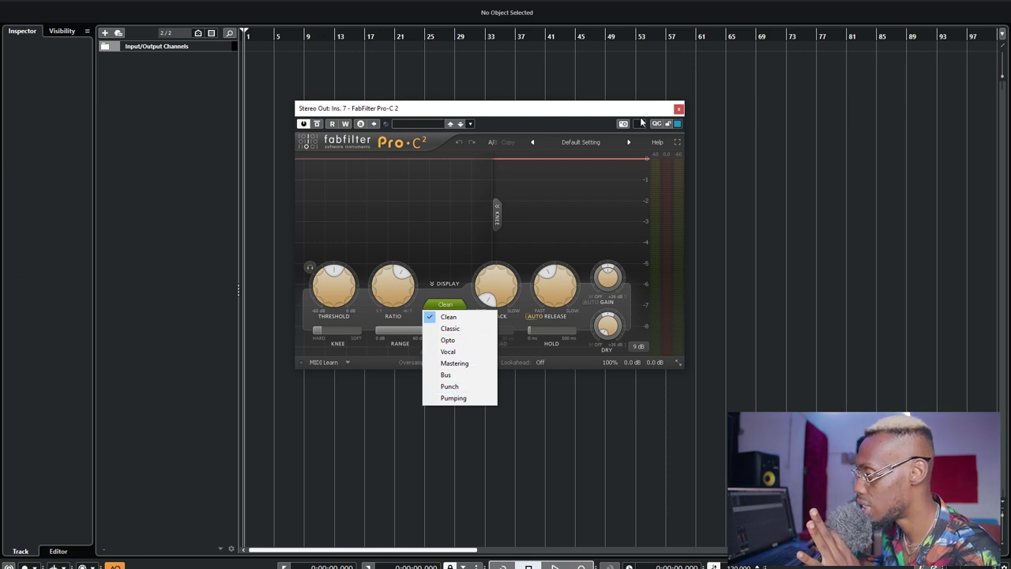
left_click(679, 109)
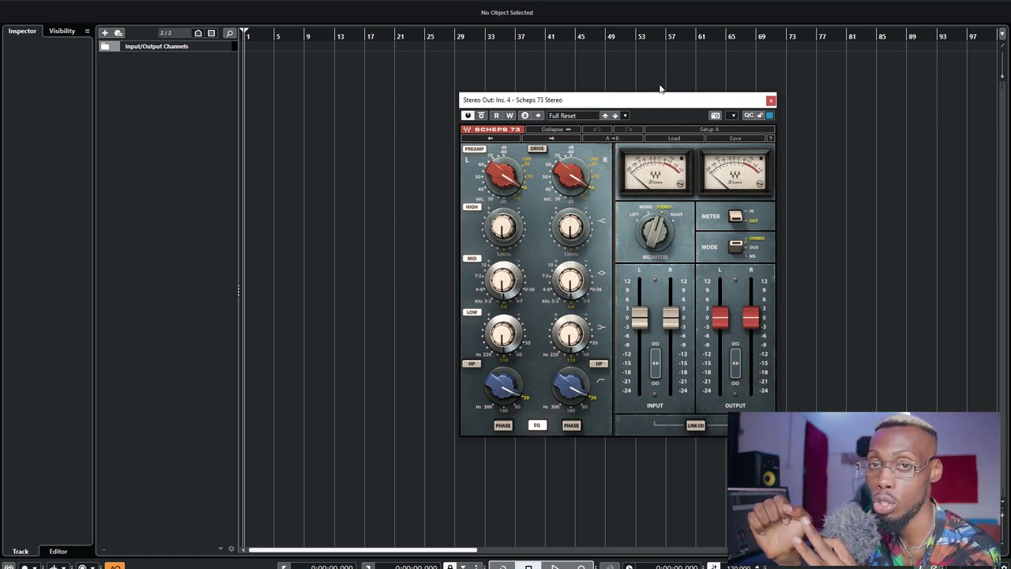
- Review and close the Scheps 73 Stereo plug-in, and move the Vitamin Stereo window into clear view
left_click_drag(593, 99, 540, 102)
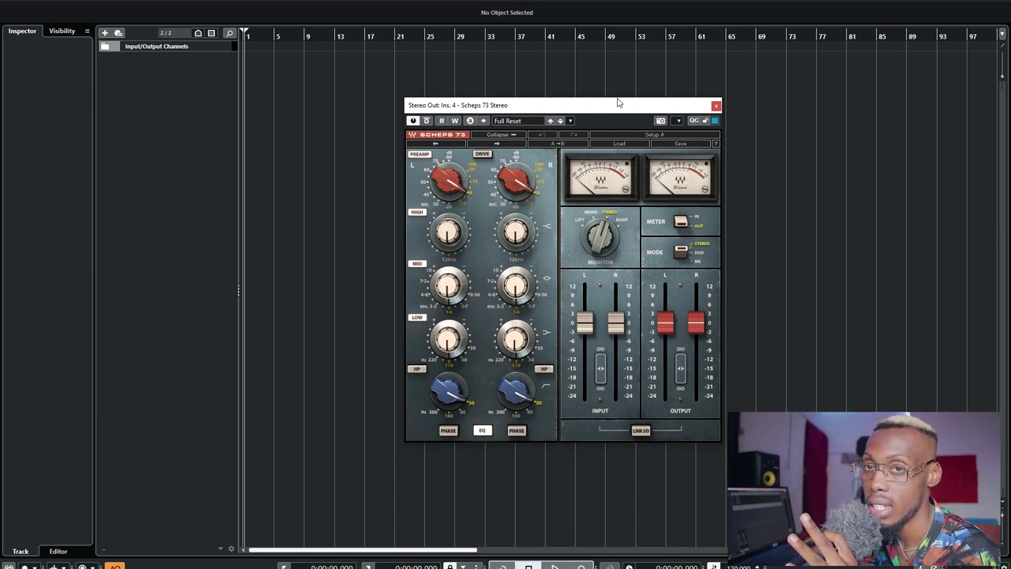
left_click(716, 107)
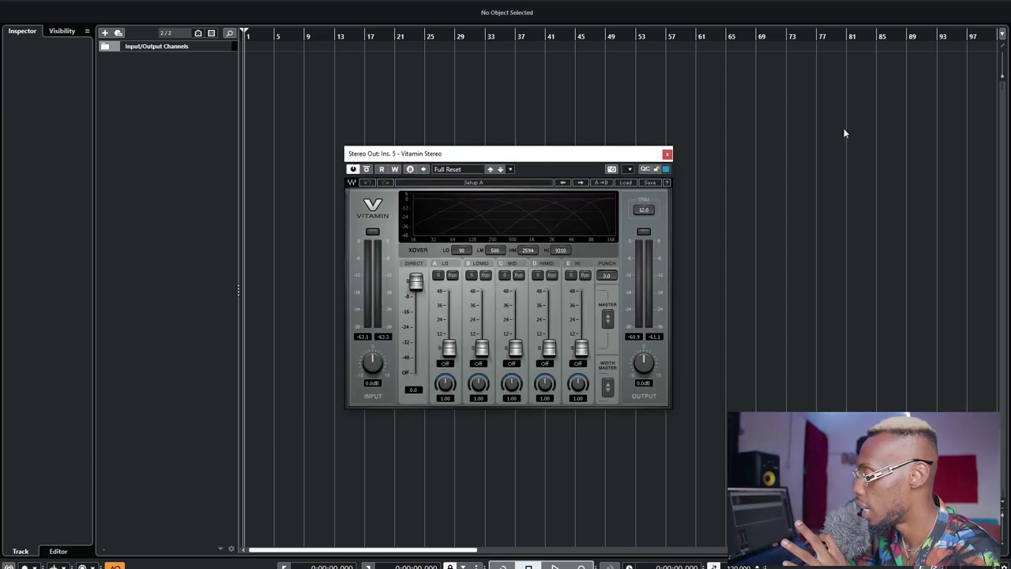
left_click_drag(562, 156, 536, 144)
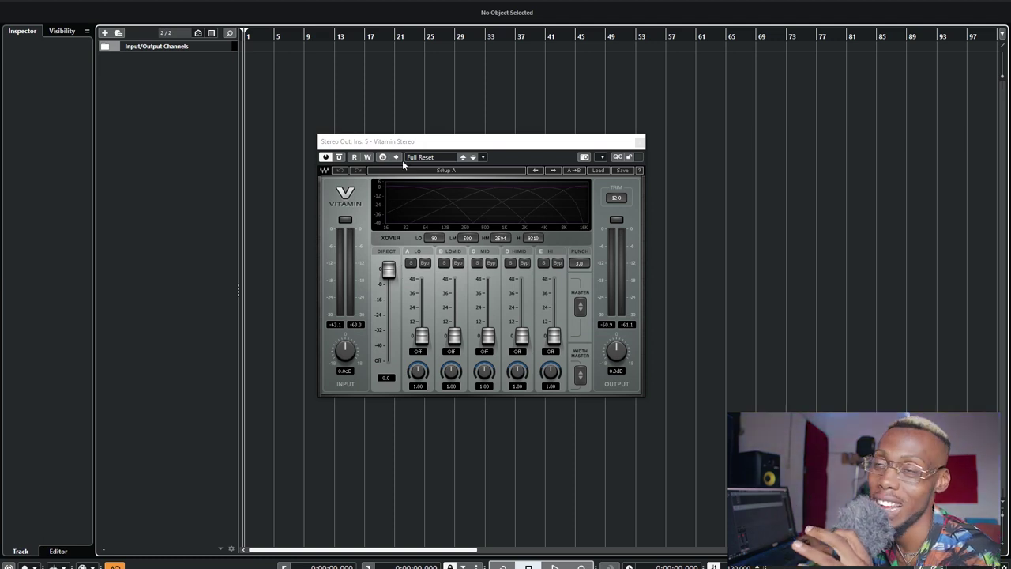
- Review the Vitamin Stereo and Magneto II plug-ins in clear view, and close both windows
left_click_drag(409, 144, 460, 137)
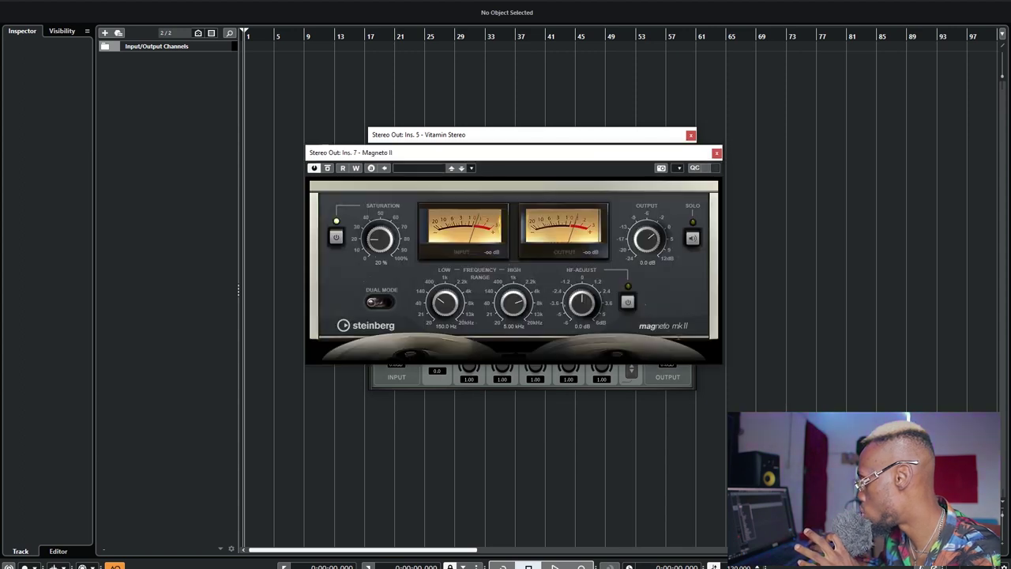
left_click_drag(535, 158, 288, 144)
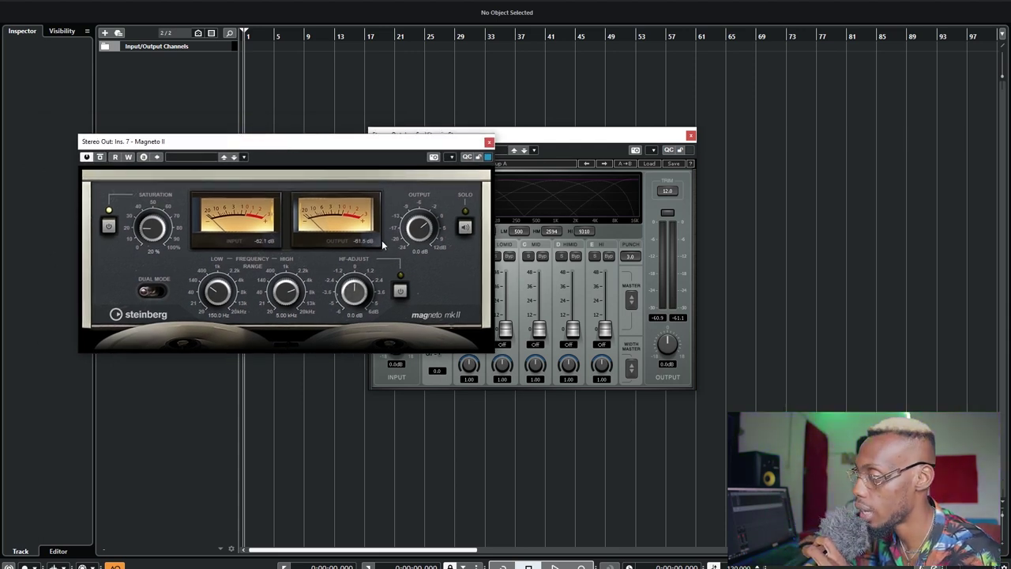
left_click(489, 142)
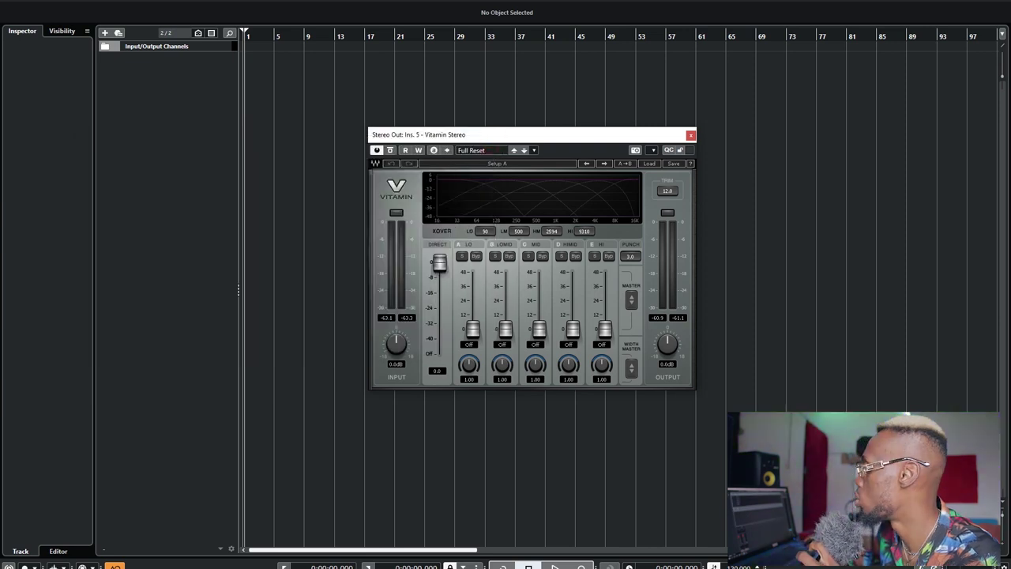
left_click(691, 136)
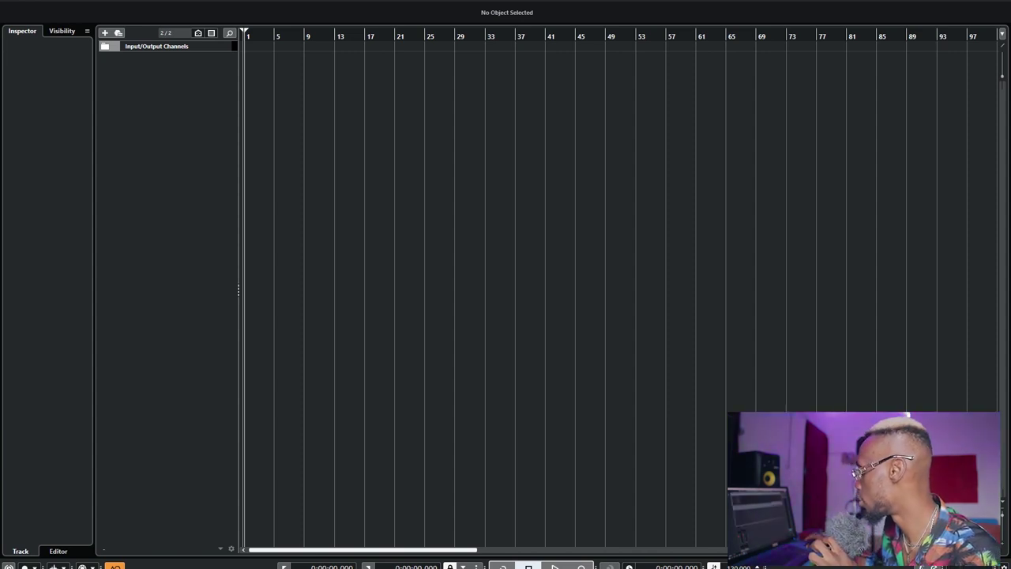
- Bring the DeEsser Stereo window into view, review its threshold and frequency controls, and close it
left_click_drag(528, 113, 506, 121)
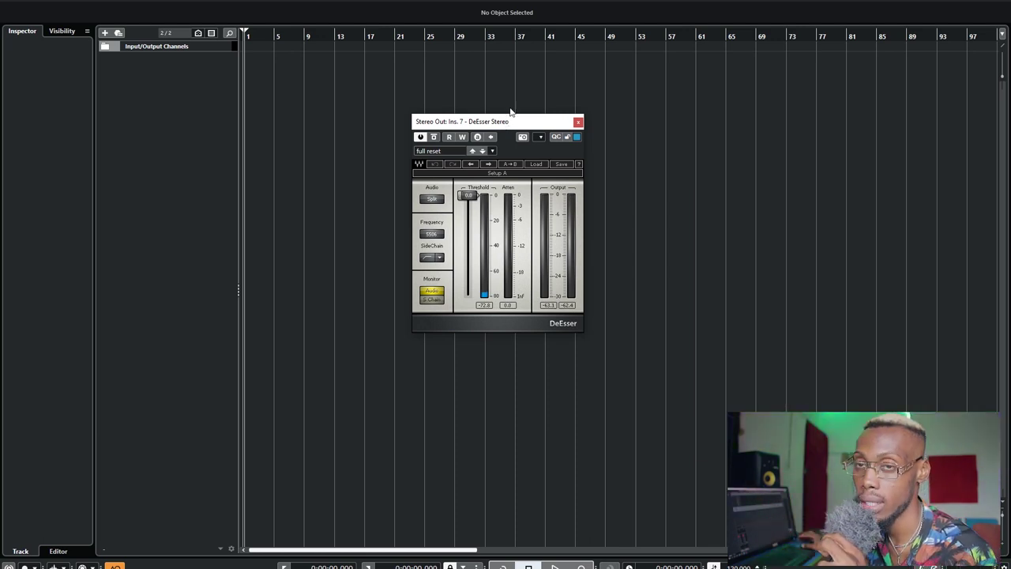
left_click(578, 124)
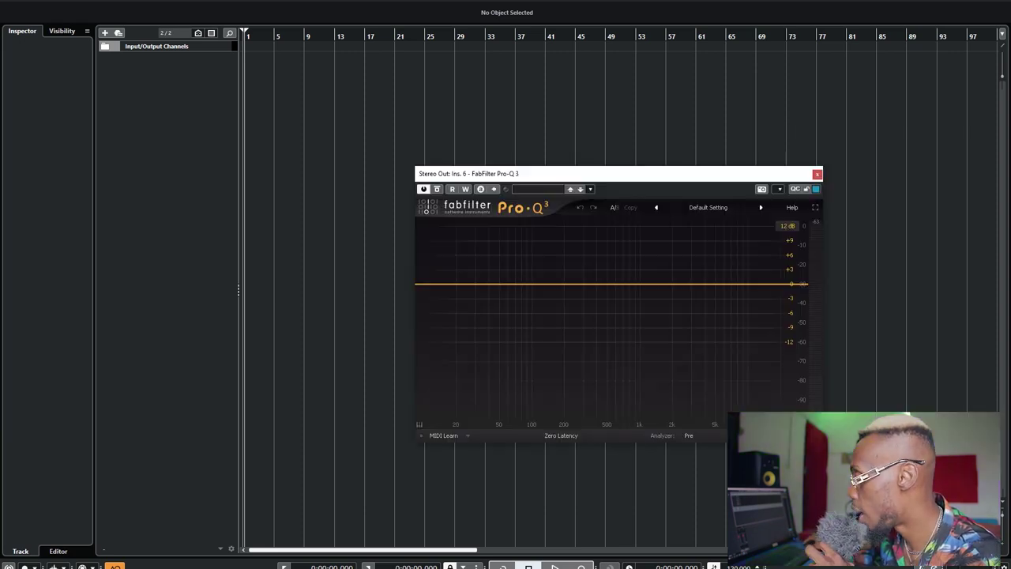
- Bring the FabFilter Pro-Q 3 on insert 6 into clear view and examine its spectrum analyzer and level meter
left_click_drag(600, 172, 489, 143)
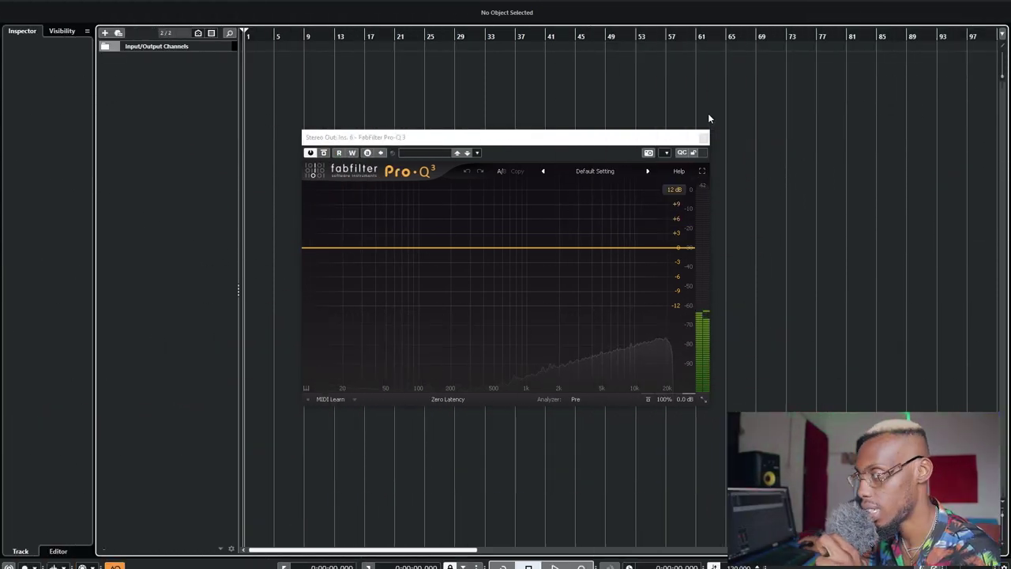
left_click_drag(476, 138, 501, 125)
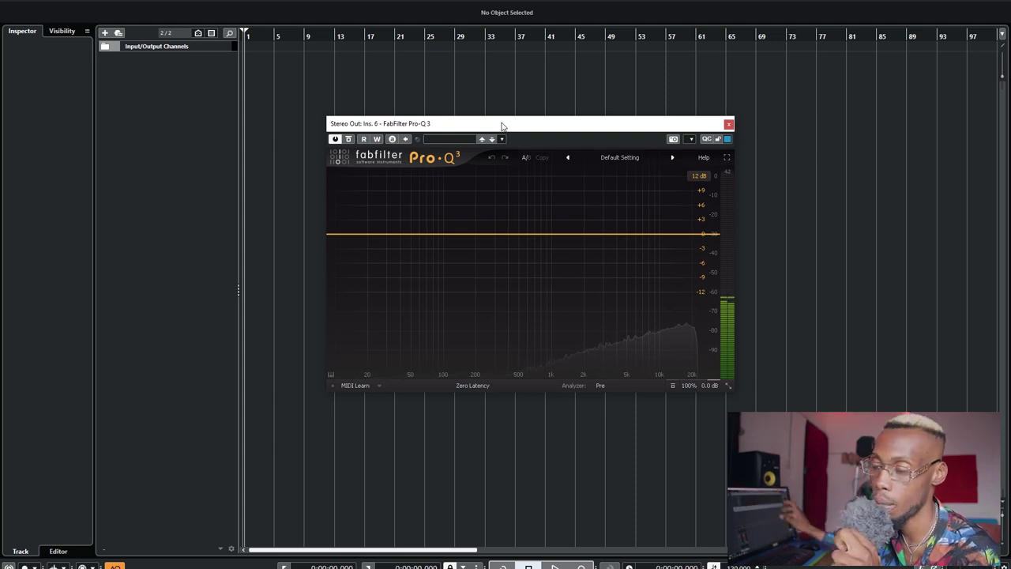
left_click_drag(530, 124, 537, 118)
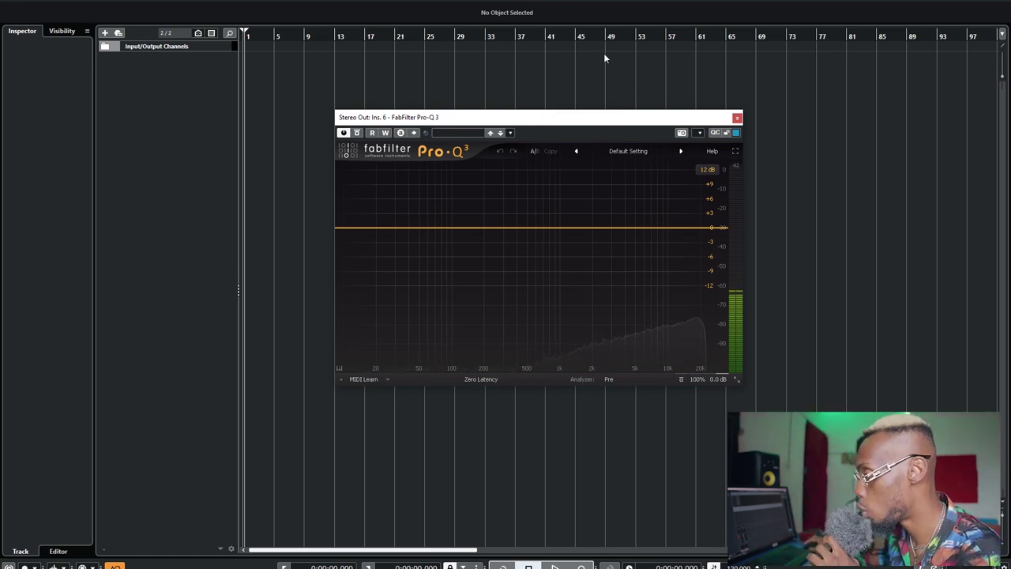
left_click_drag(538, 116, 512, 108)
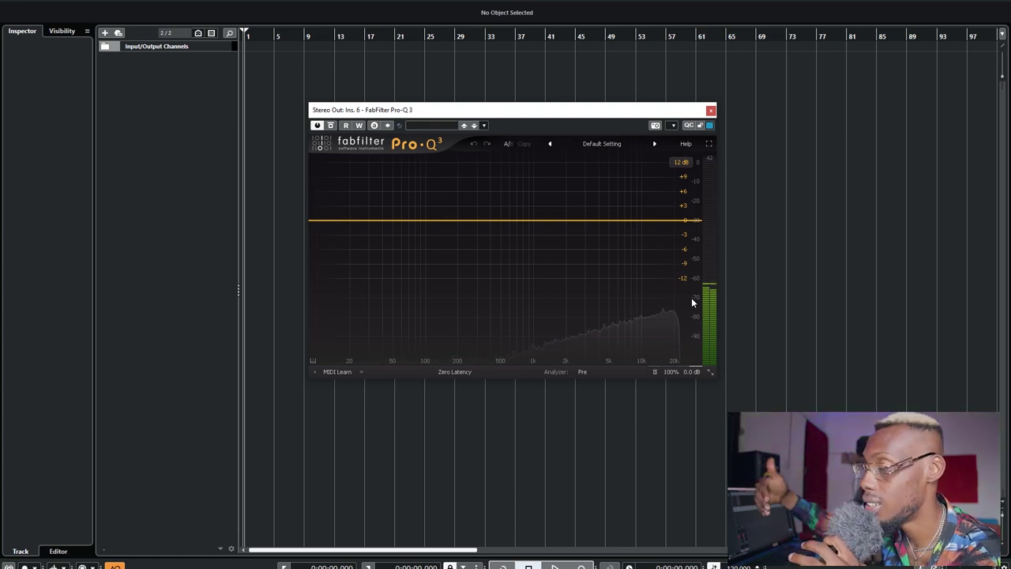
mouse_move(660, 304)
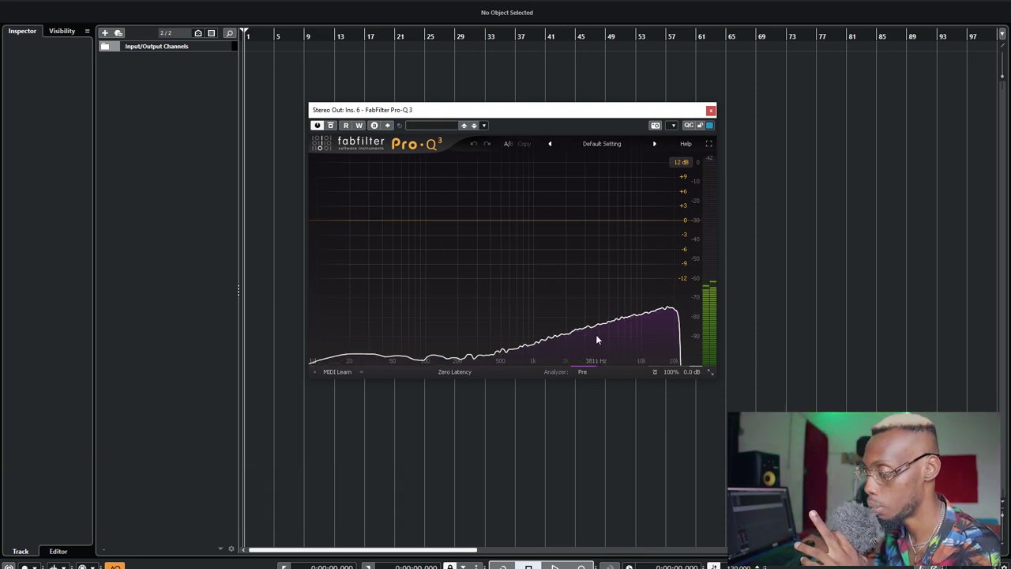
left_click_drag(508, 112, 526, 108)
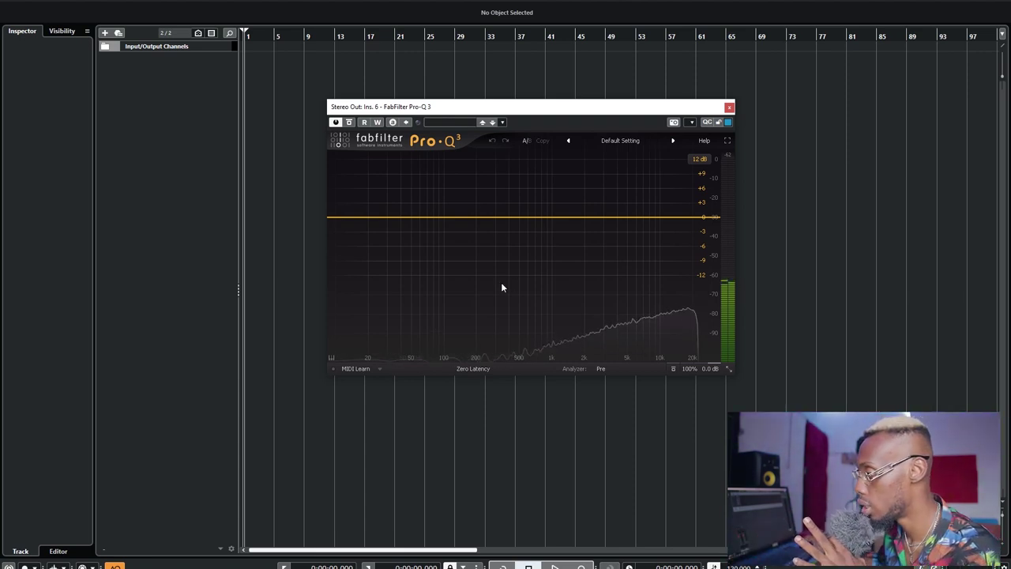
left_click_drag(569, 106, 574, 126)
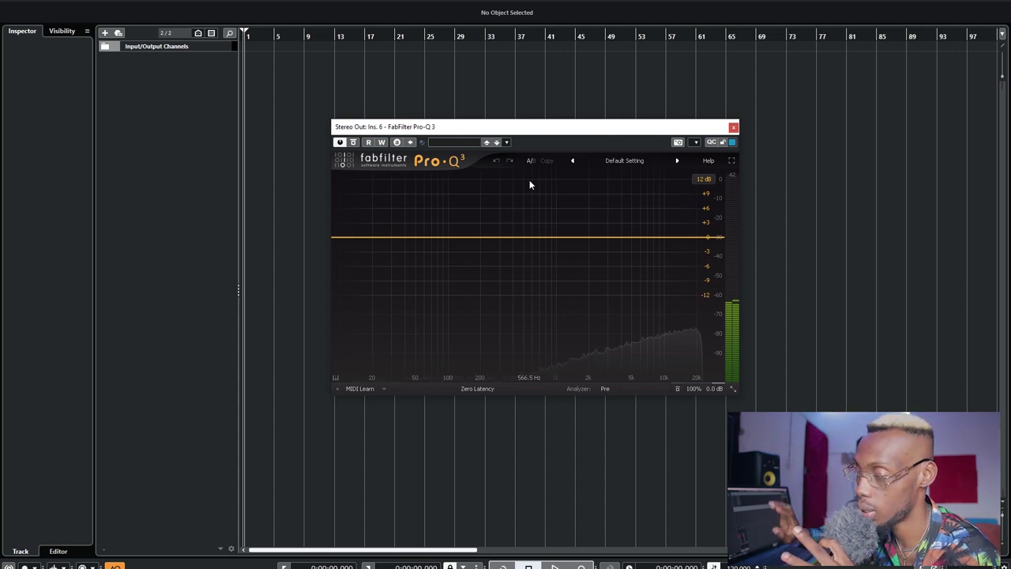
left_click_drag(553, 128, 570, 126)
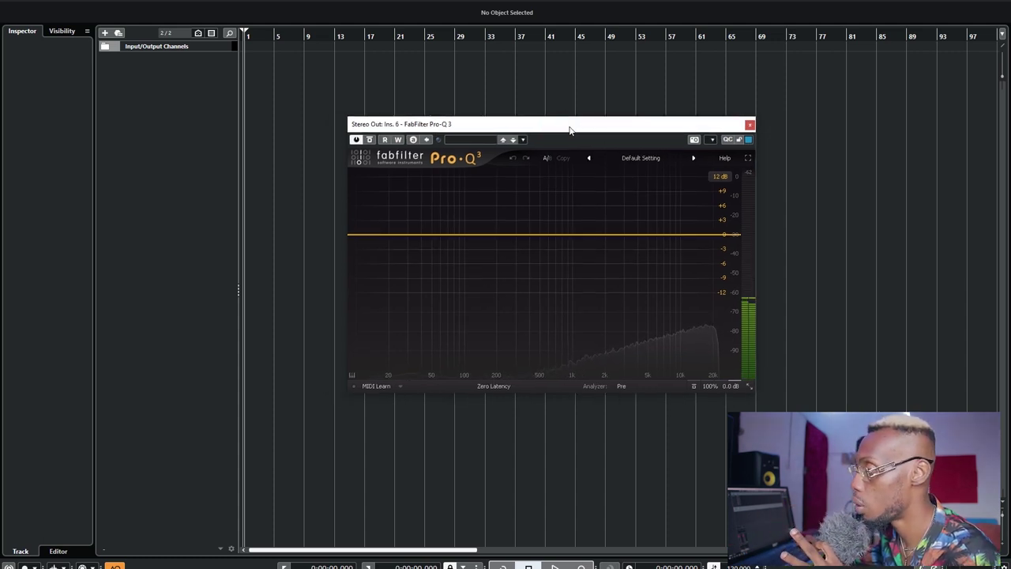
left_click_drag(529, 125, 533, 126)
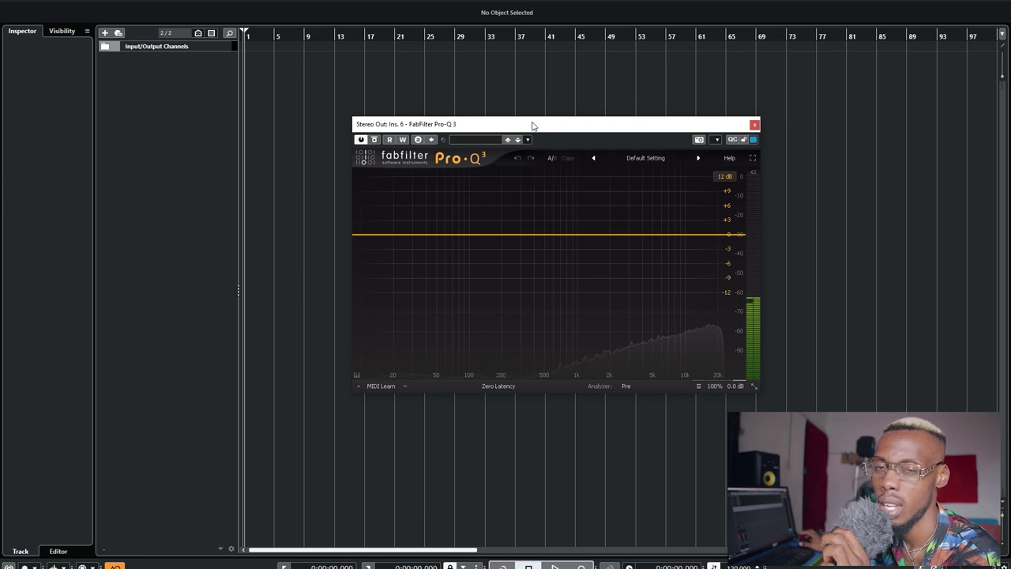
- Arrange the FabFilter Pro-Q 3, CLA-76 Stereo and CLA-2A Stereo windows so that all three are visible without overlapping
left_click_drag(572, 126, 415, 85)
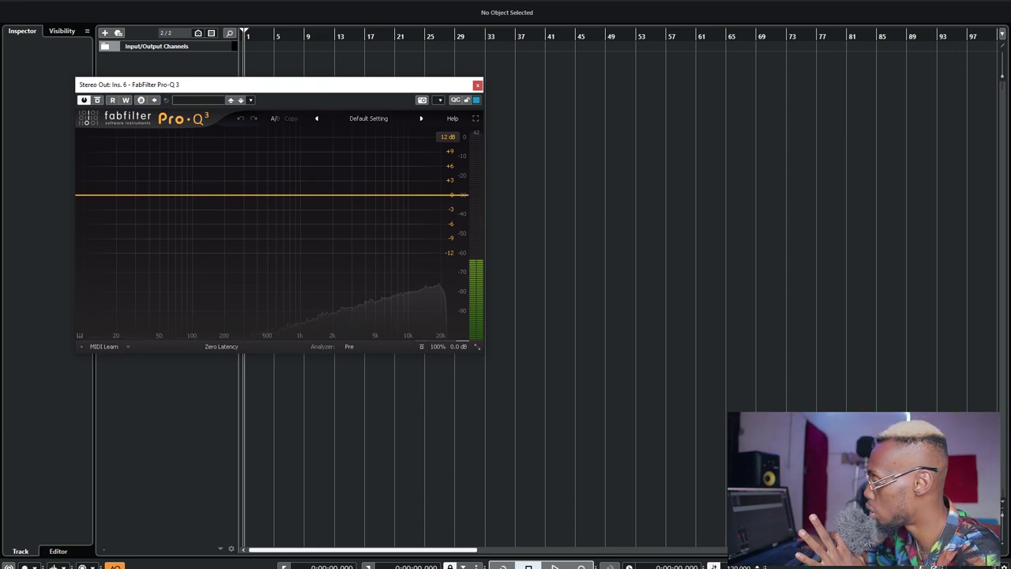
left_click_drag(463, 146, 731, 70)
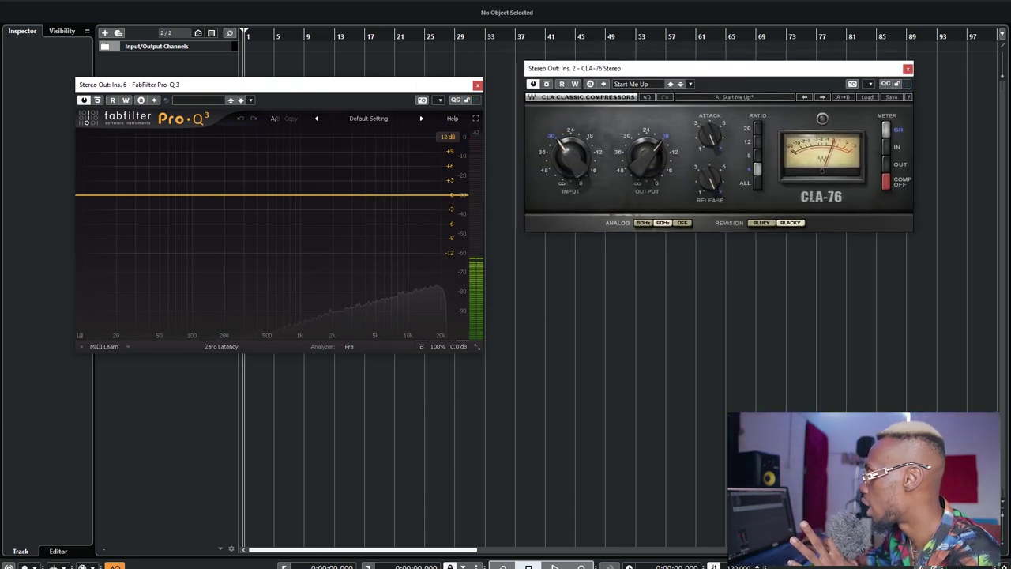
left_click_drag(496, 107, 691, 278)
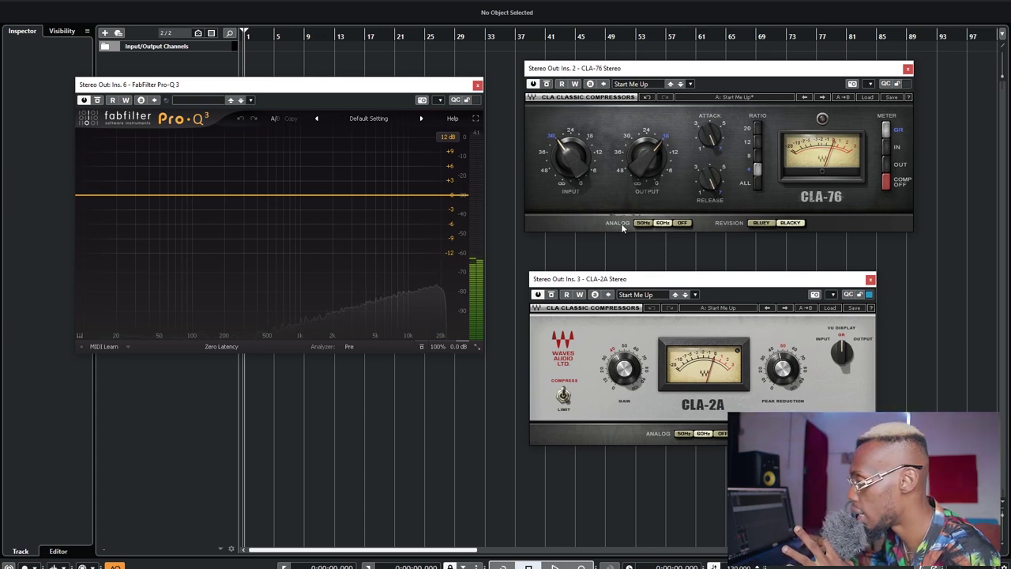
- Switch the Analog setting to Off on both the CLA-76 and CLA-2A compressors while watching the Pro-Q 3 spectrum
left_click(682, 224)
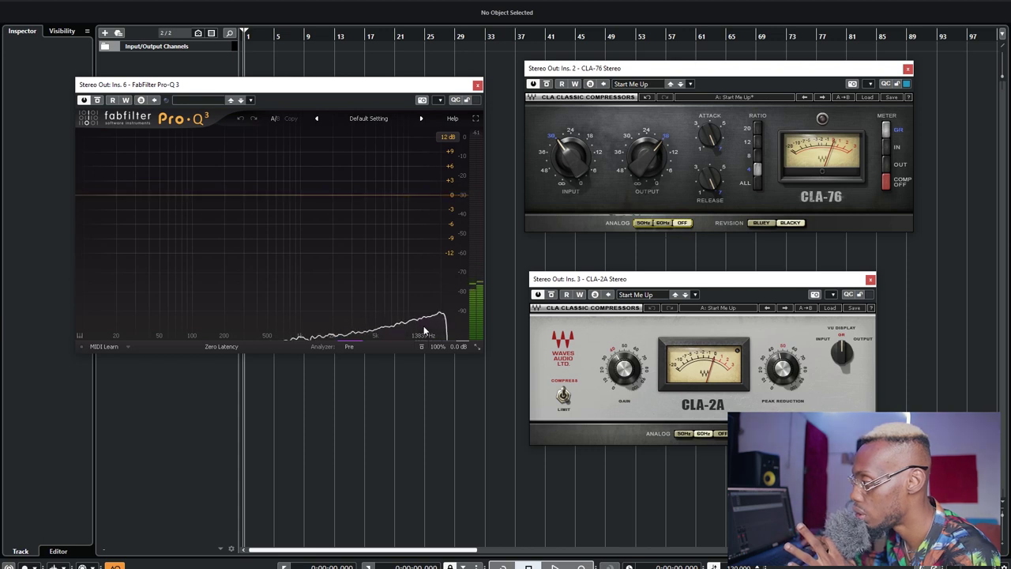
left_click(723, 435)
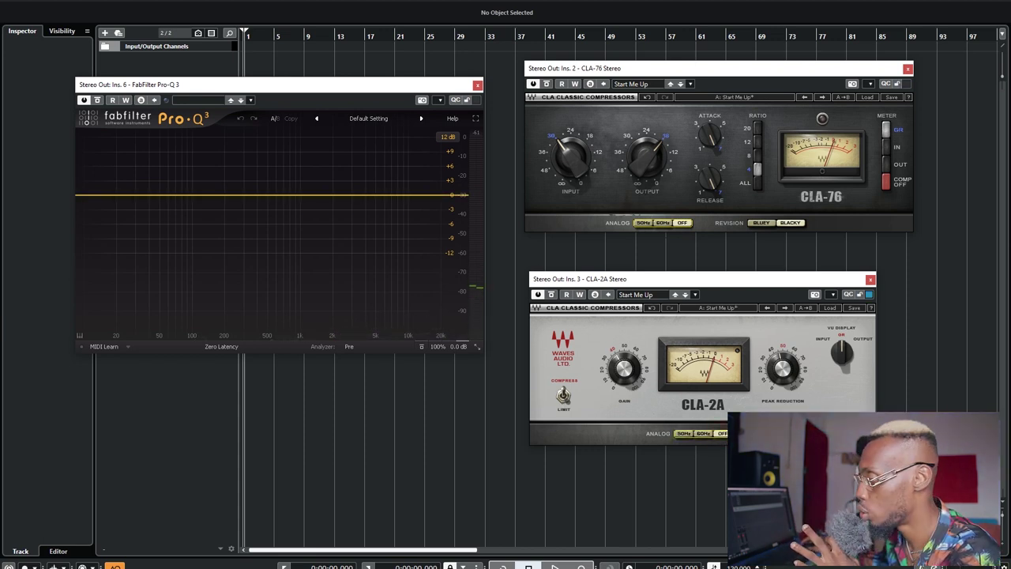
left_click(682, 224)
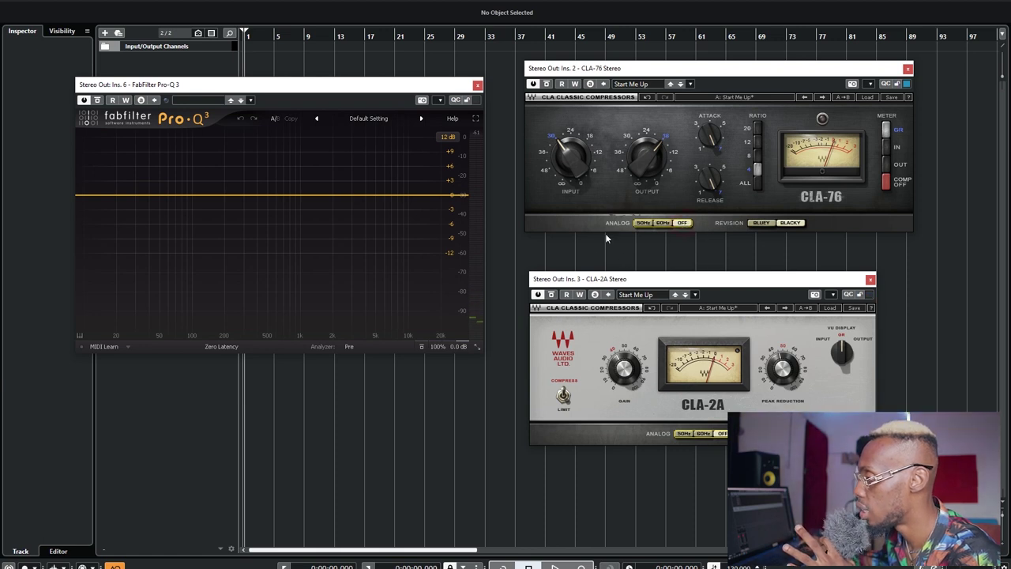
- Set the Analog option to 60Hz on both the CLA-76 and CLA-2A compressors
left_click(662, 222)
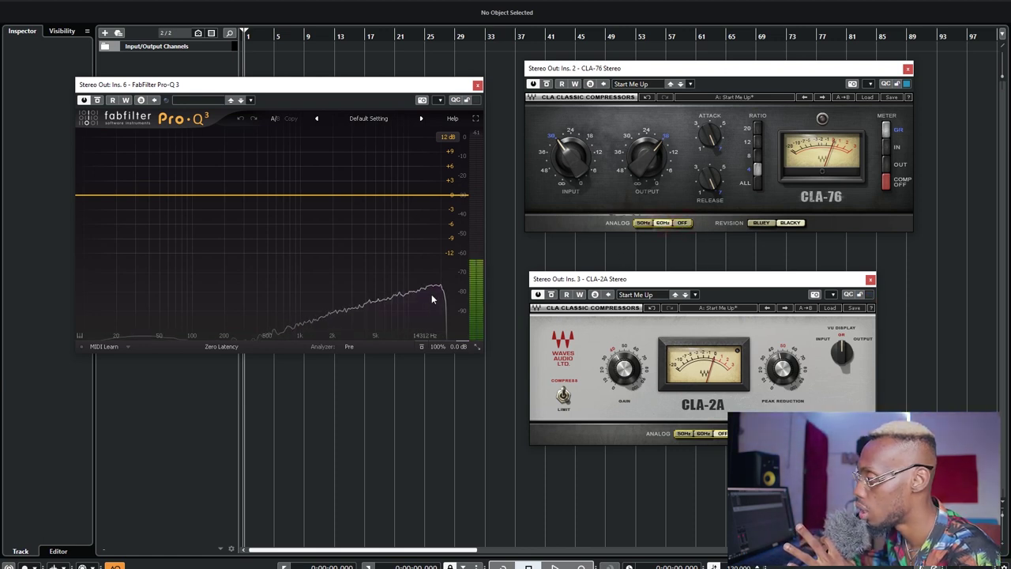
left_click(703, 434)
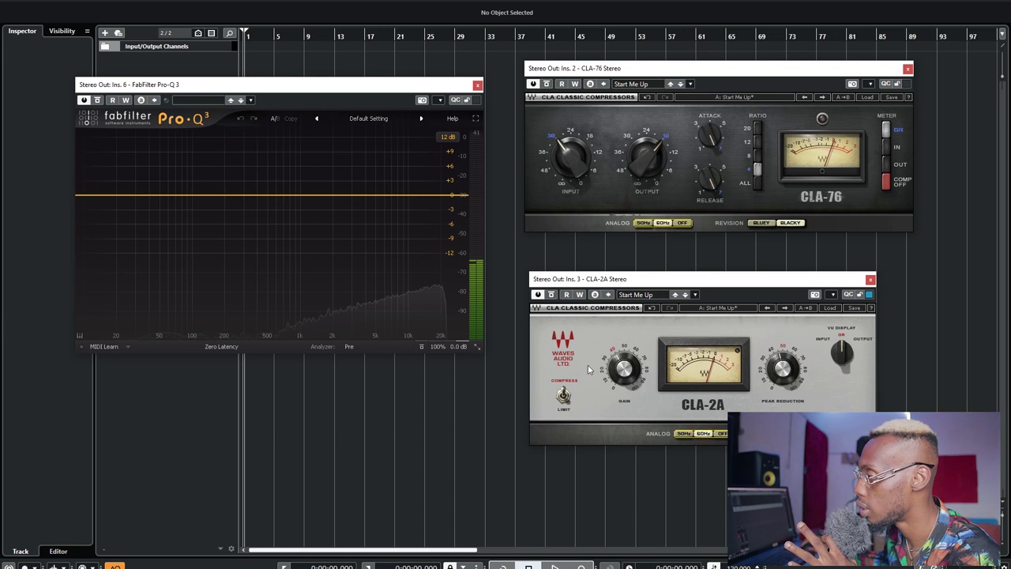